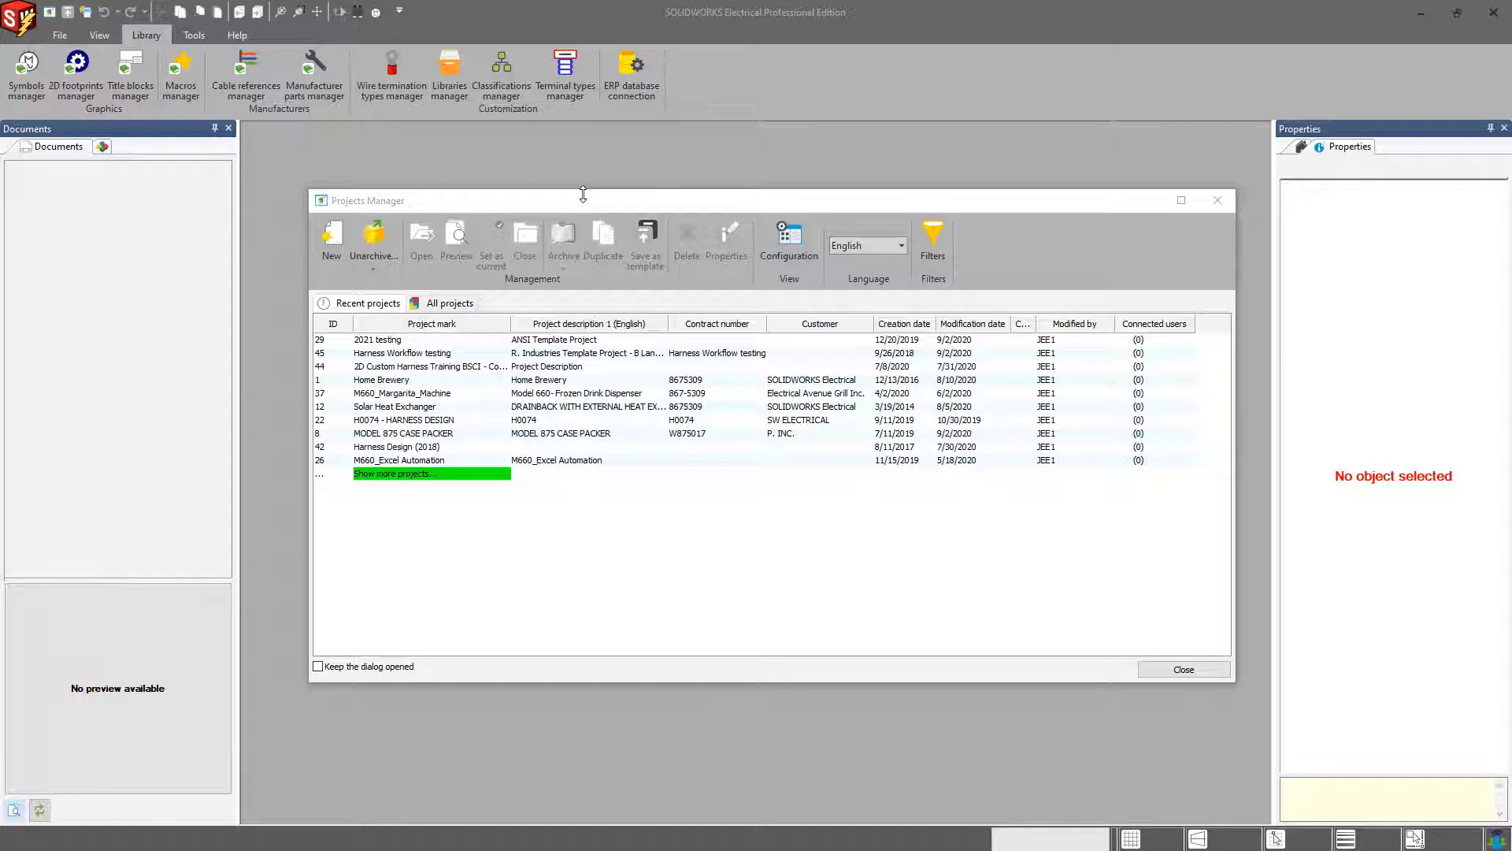
{"action": "left_click", "coordinate": [1217, 200]}
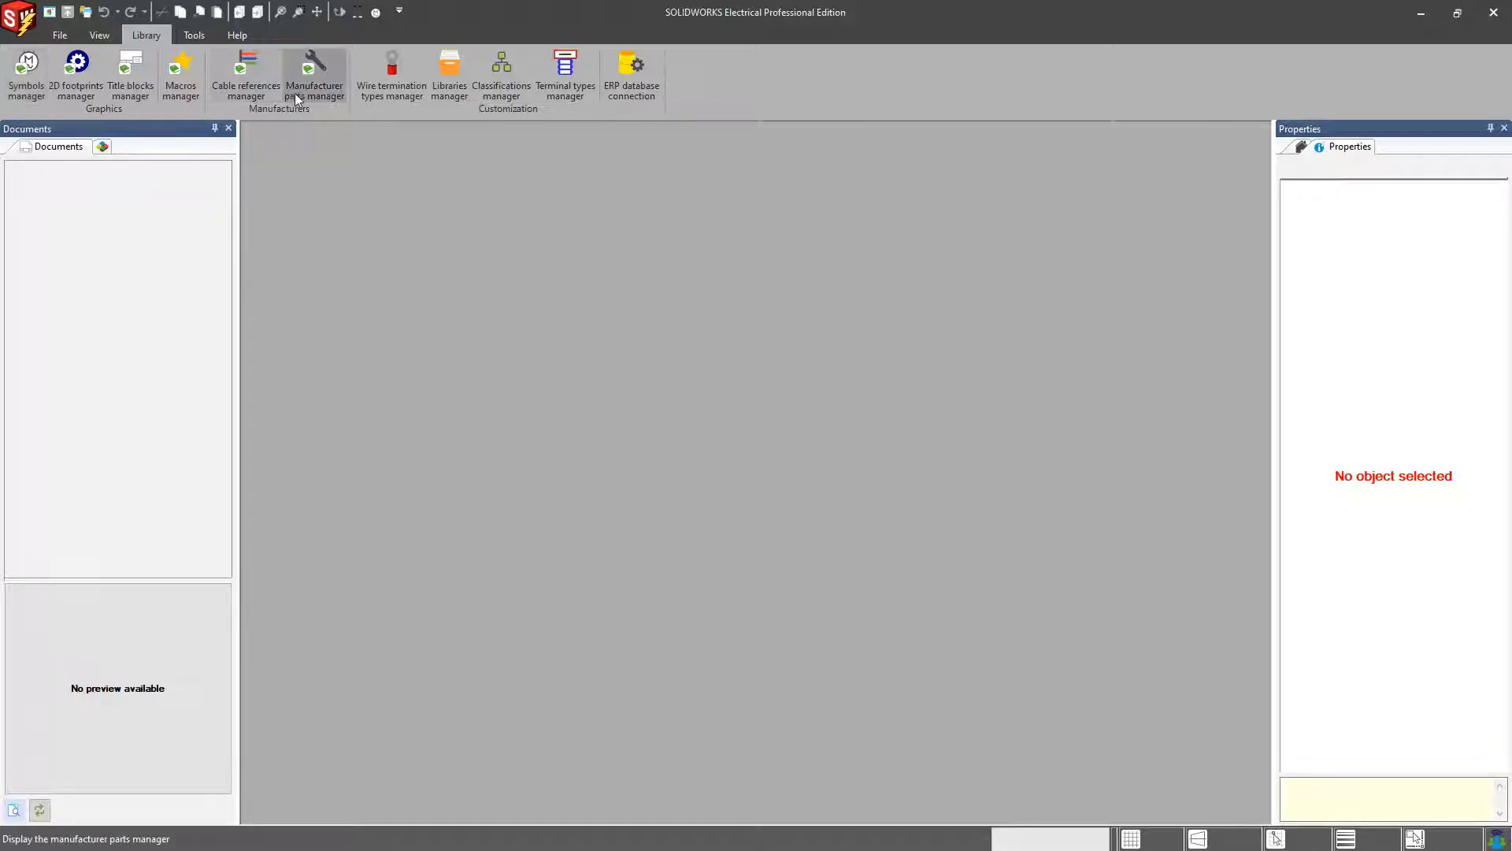
- Browse the Distribution Blocks, Notes and Connectors symbol categories, then switch to the Manufacturer parts manager
{"action": "left_click", "coordinate": [26, 75]}
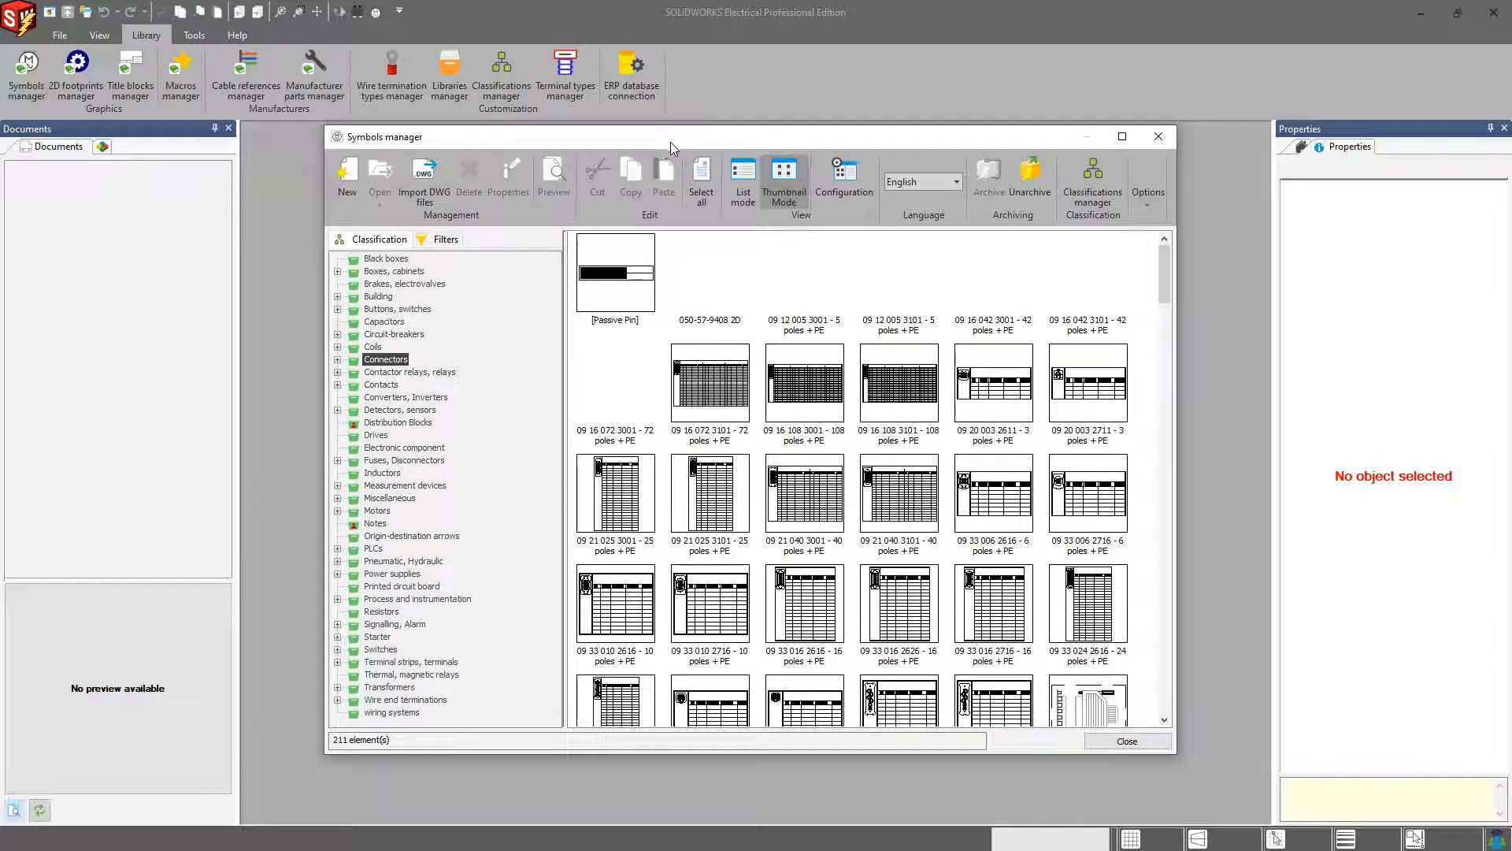
{"action": "left_click_drag", "start_coordinate": [671, 146], "coordinate": [709, 161]}
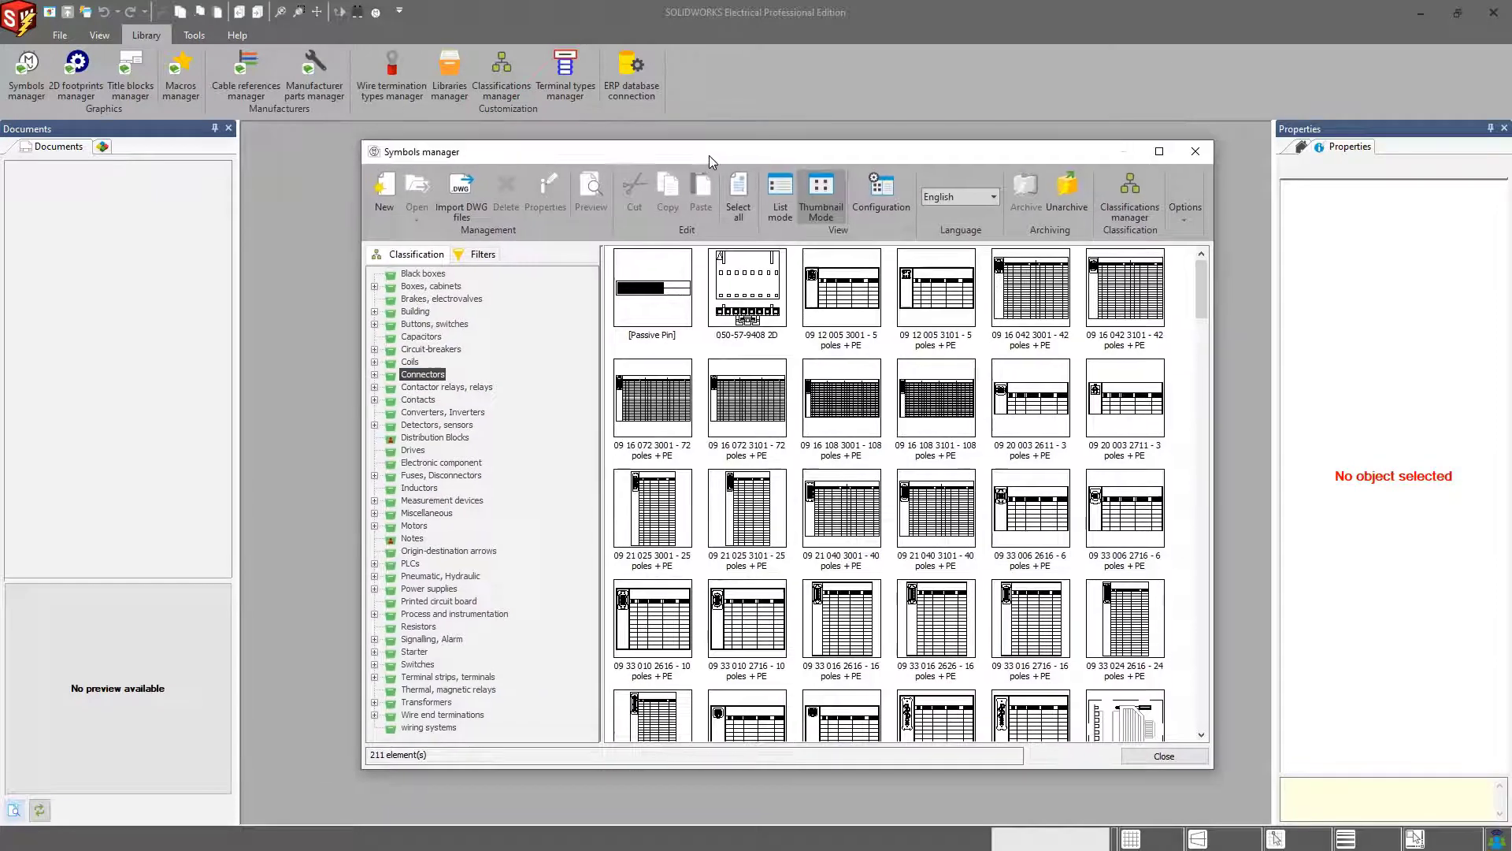
{"action": "left_click", "coordinate": [415, 441]}
{"action": "left_click", "coordinate": [412, 539]}
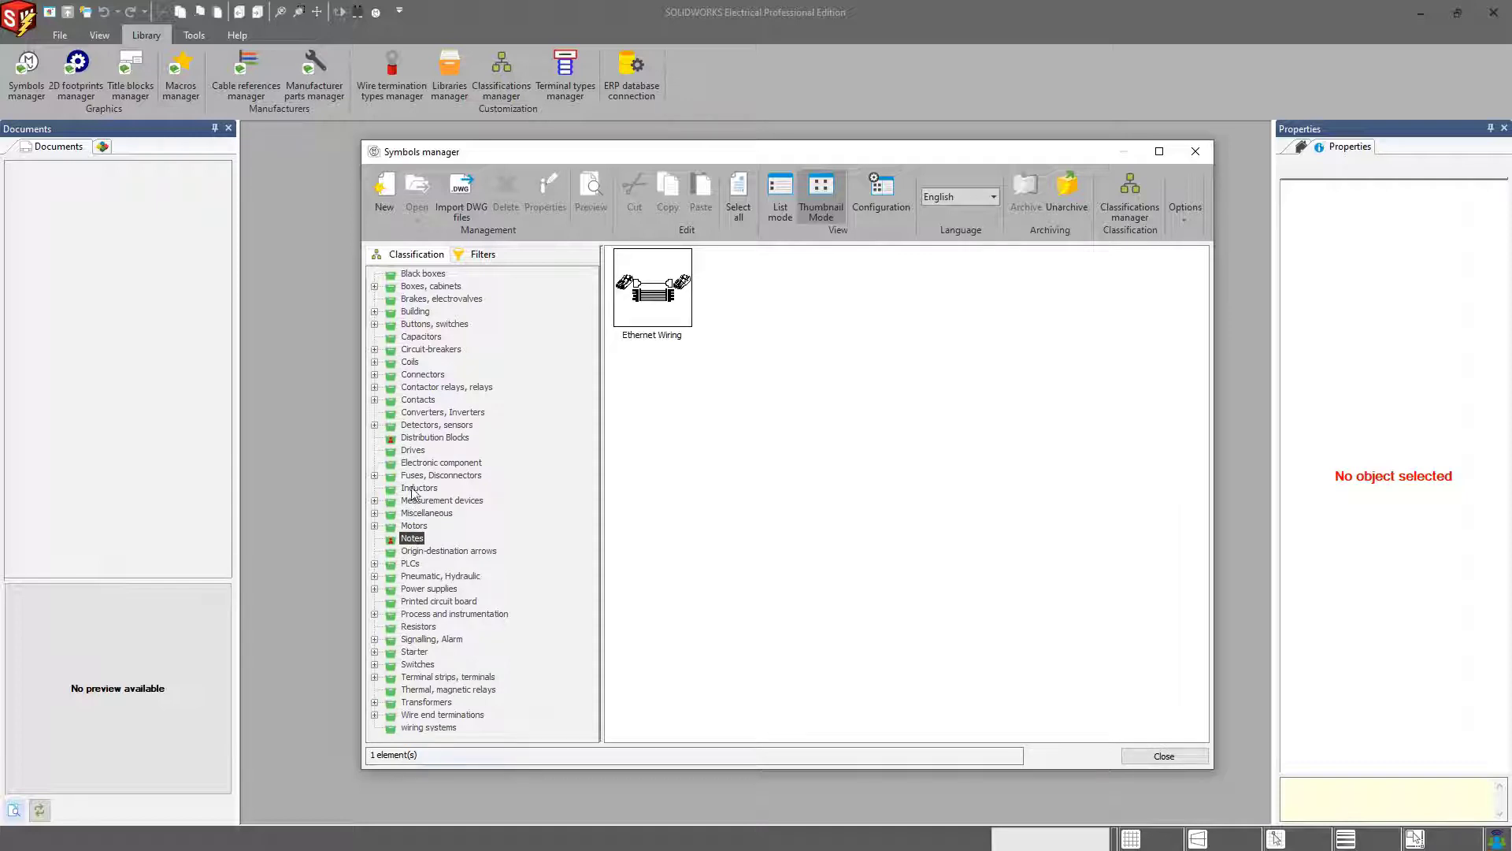
{"action": "left_click", "coordinate": [411, 375]}
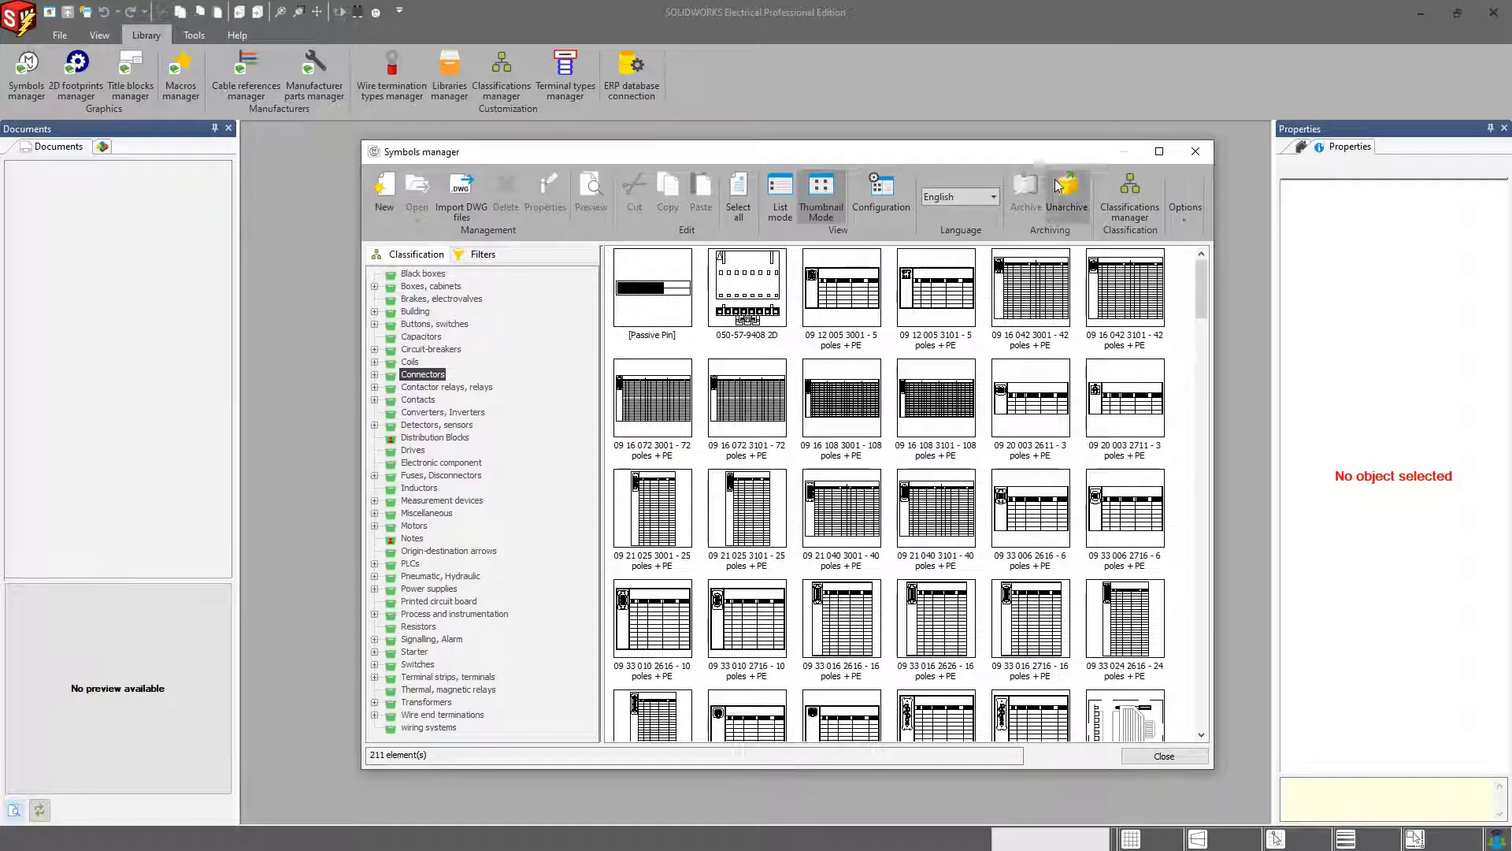
{"action": "left_click", "coordinate": [1196, 151]}
{"action": "left_click", "coordinate": [318, 90]}
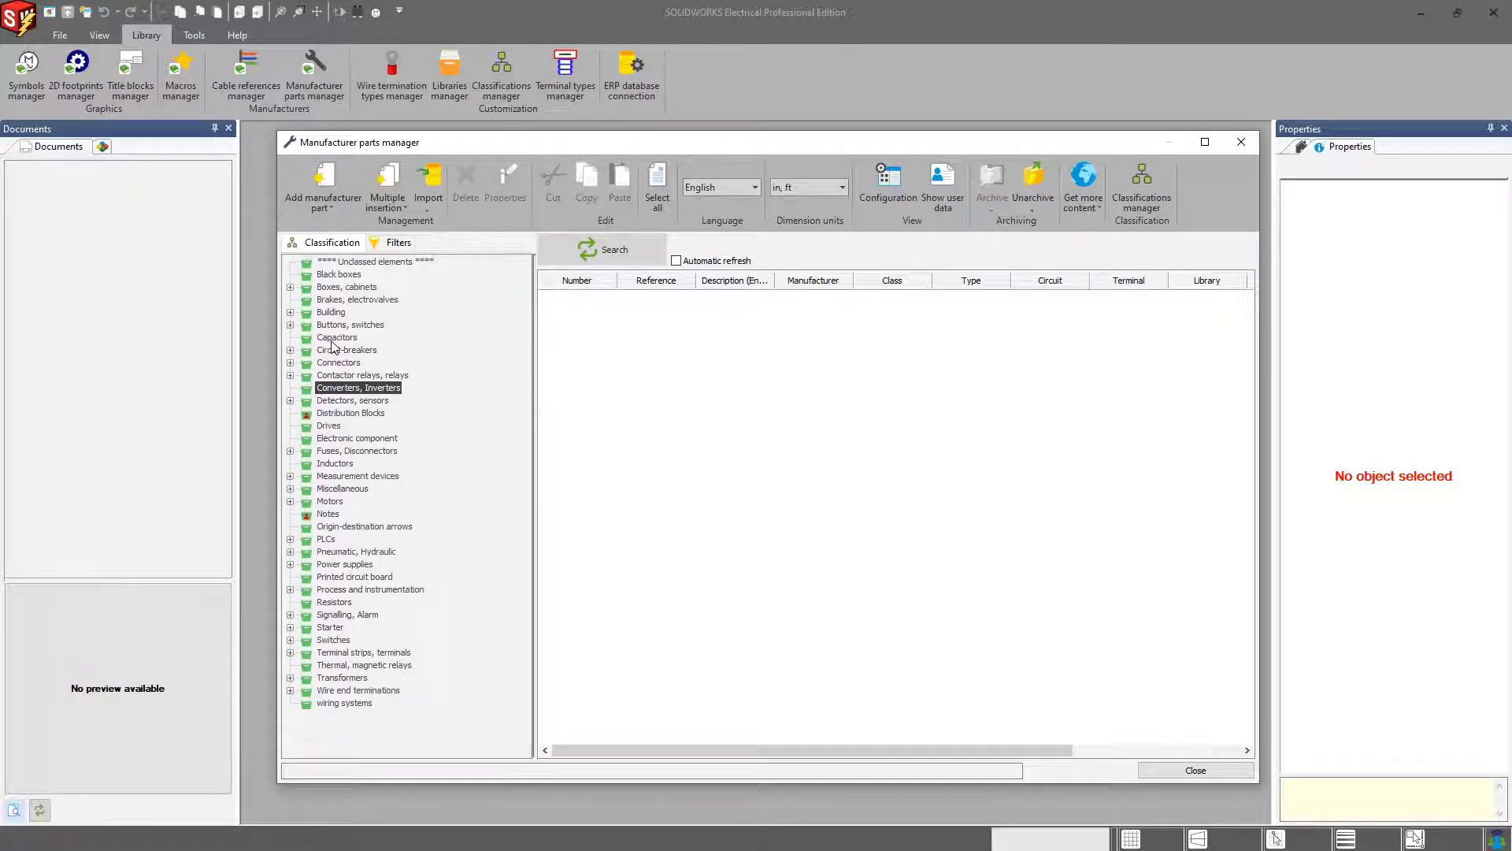
- List the manufacturer parts under the Connectors classification
{"action": "left_click", "coordinate": [339, 362]}
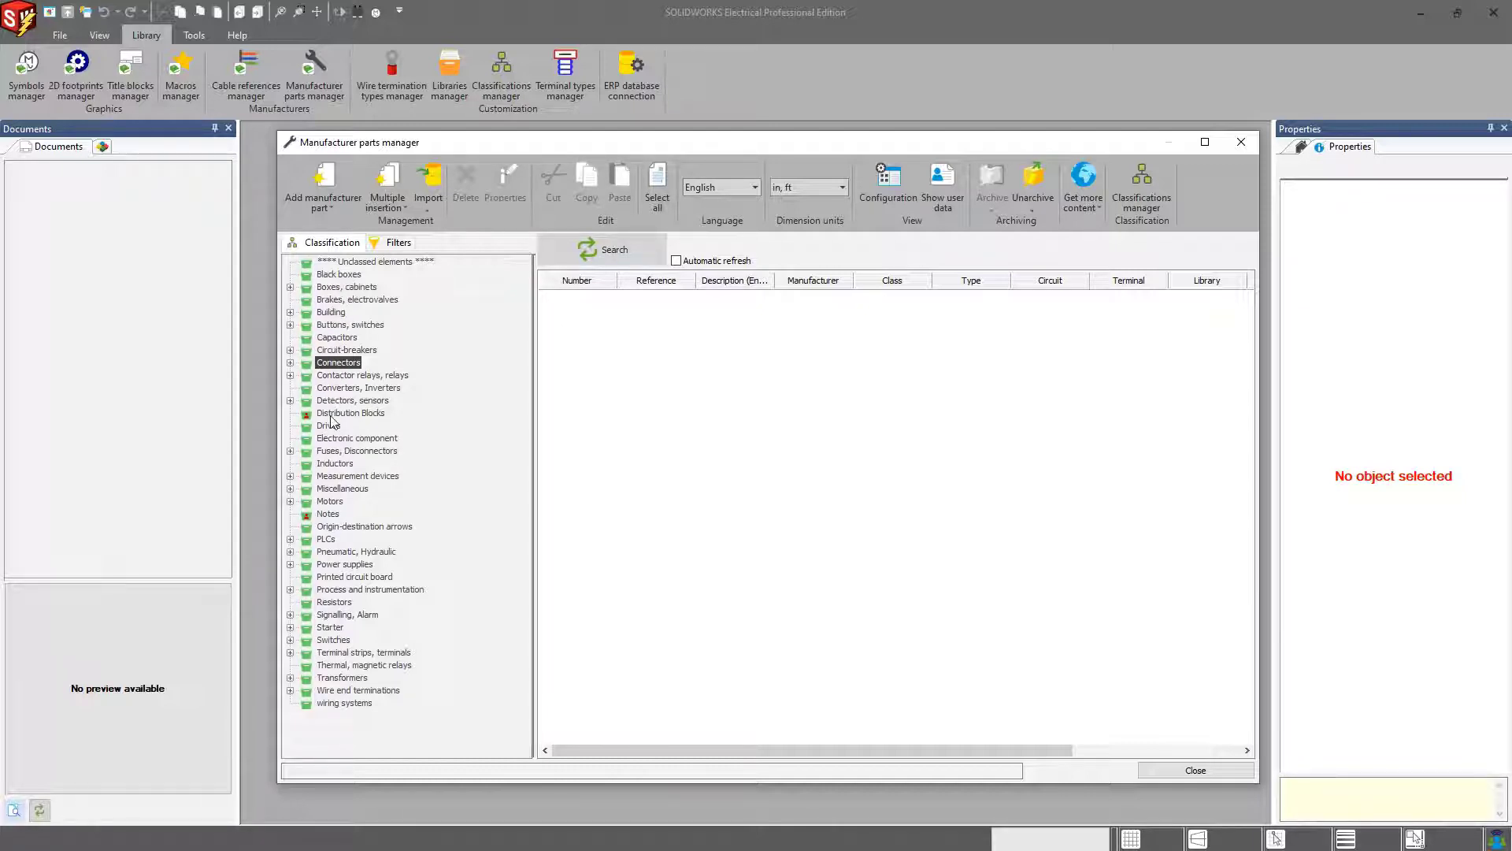
- Open the Classification manager and filter it to the Components classification type
{"action": "left_click", "coordinate": [1241, 142]}
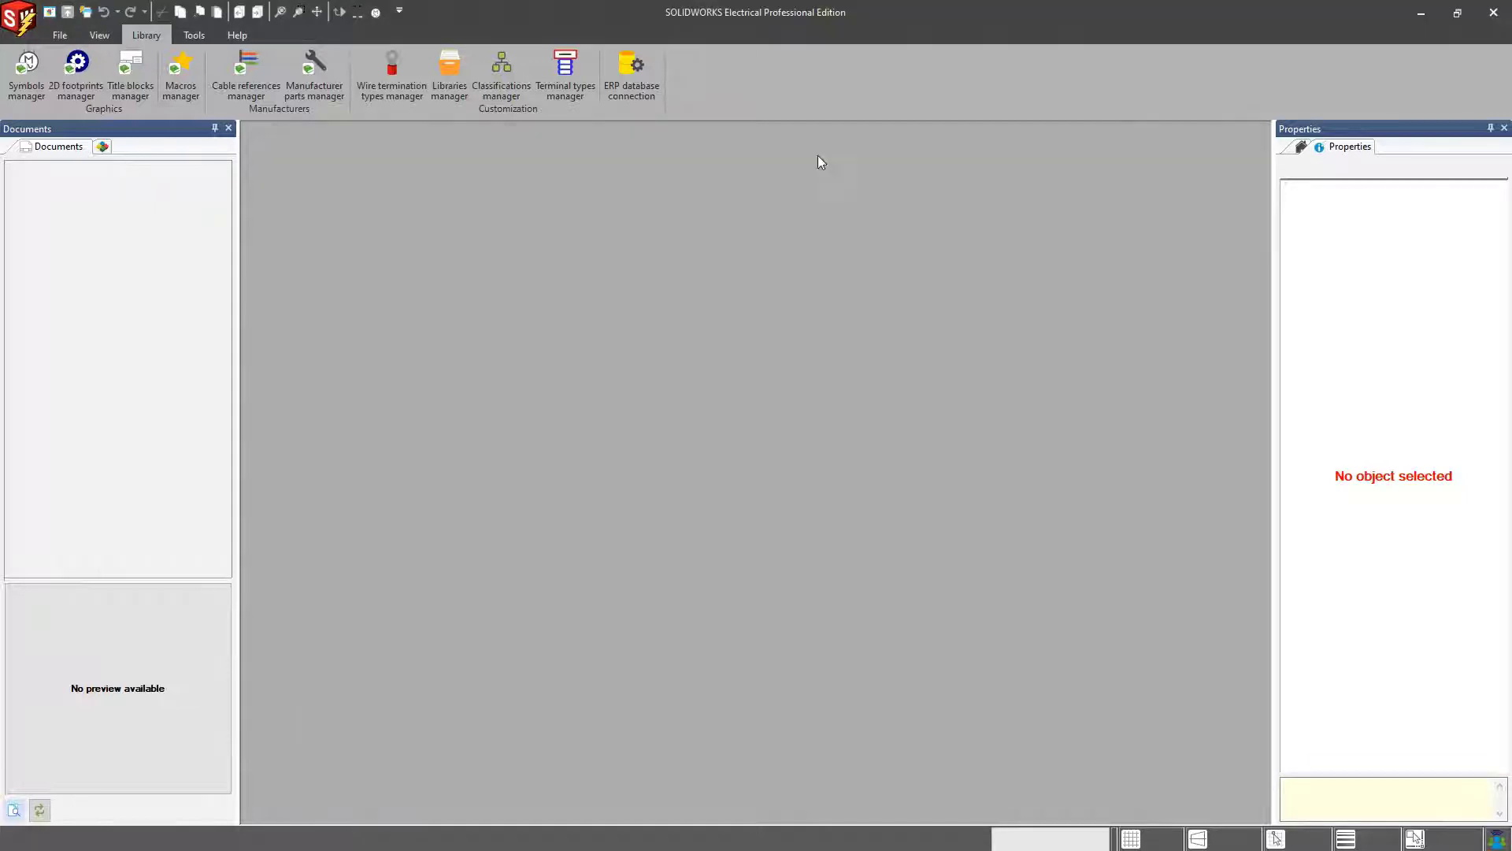
{"action": "left_click", "coordinate": [501, 73]}
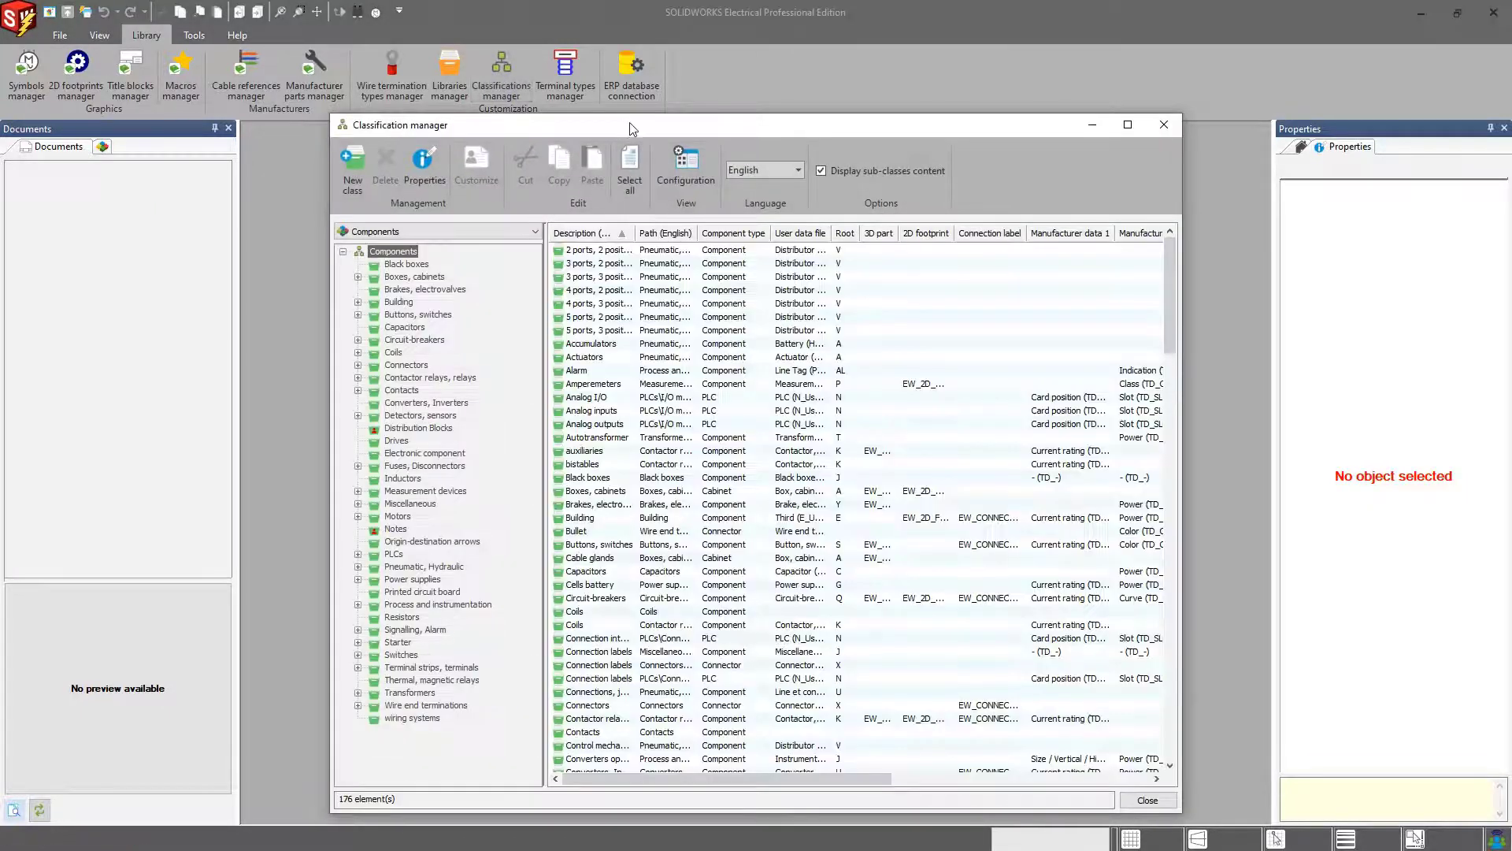
{"action": "left_click_drag", "start_coordinate": [630, 129], "coordinate": [690, 124]}
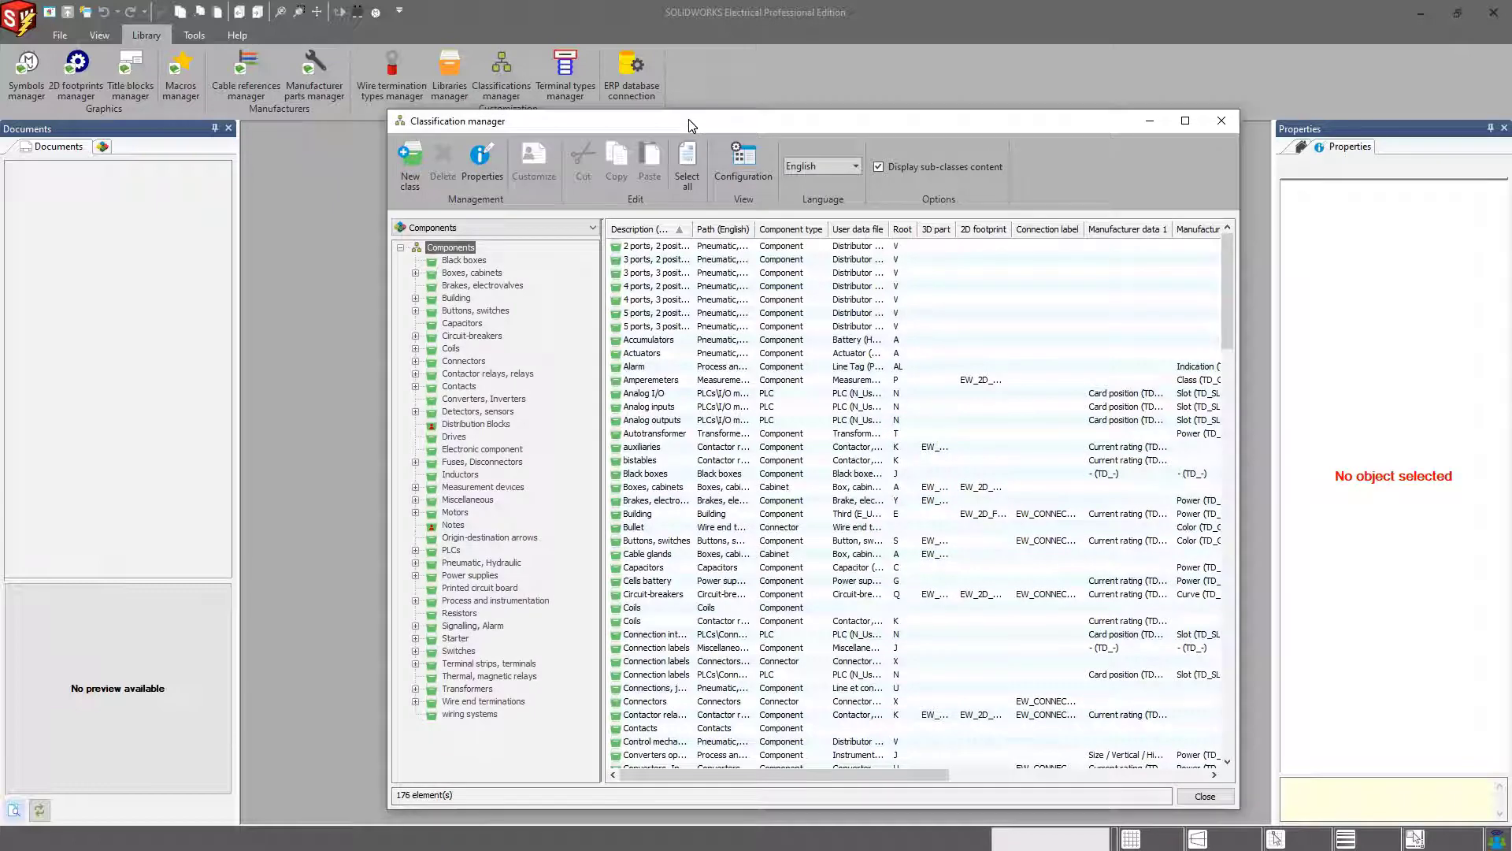
{"action": "left_click", "coordinate": [493, 227]}
{"action": "left_click", "coordinate": [472, 240]}
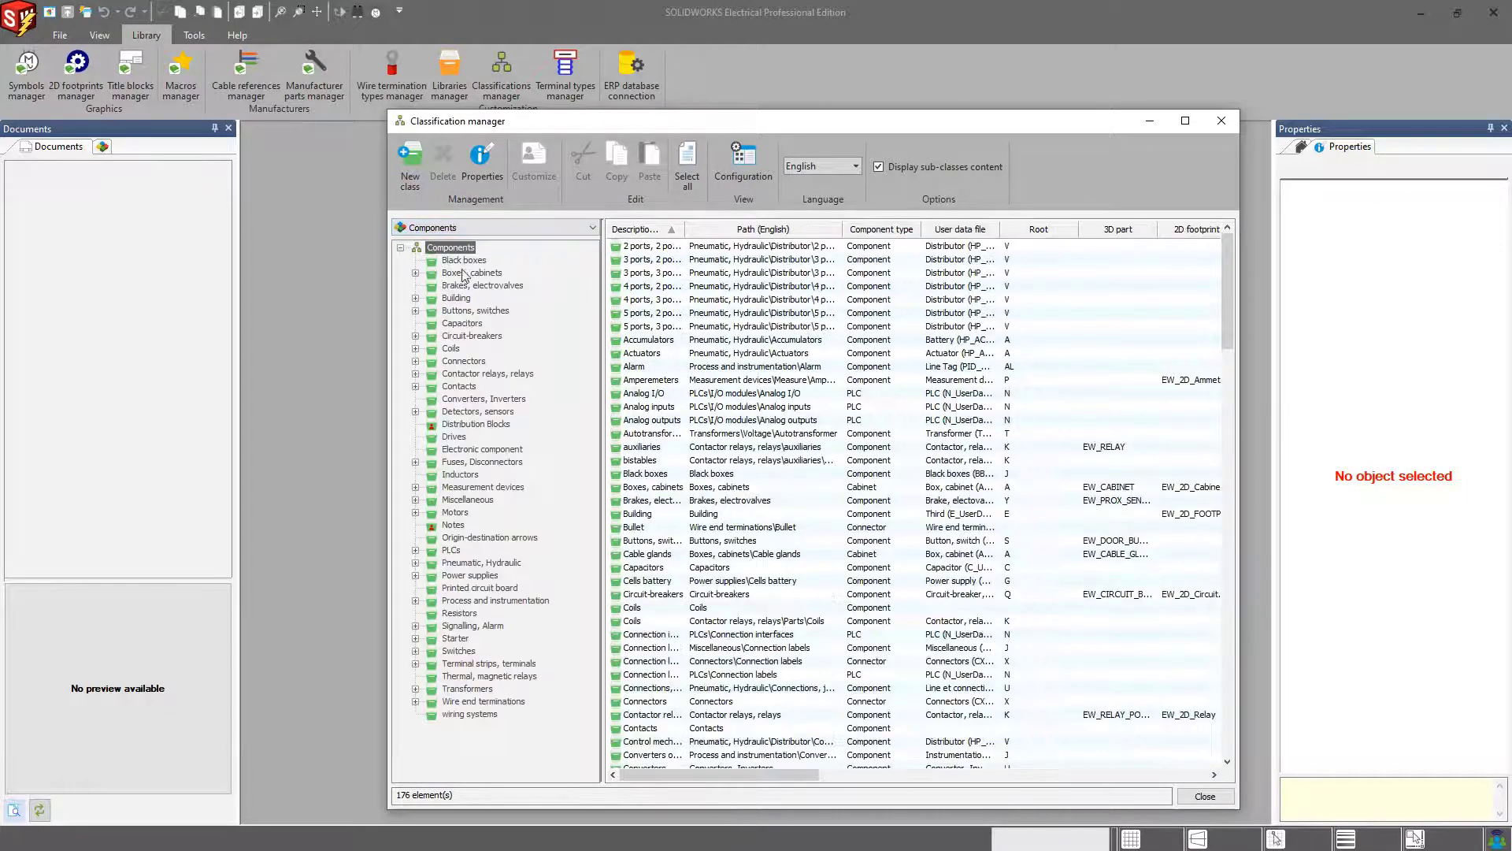
- Inspect a new Components class's fields and the default configuration properties, closing both without saving
{"action": "left_click", "coordinate": [410, 165]}
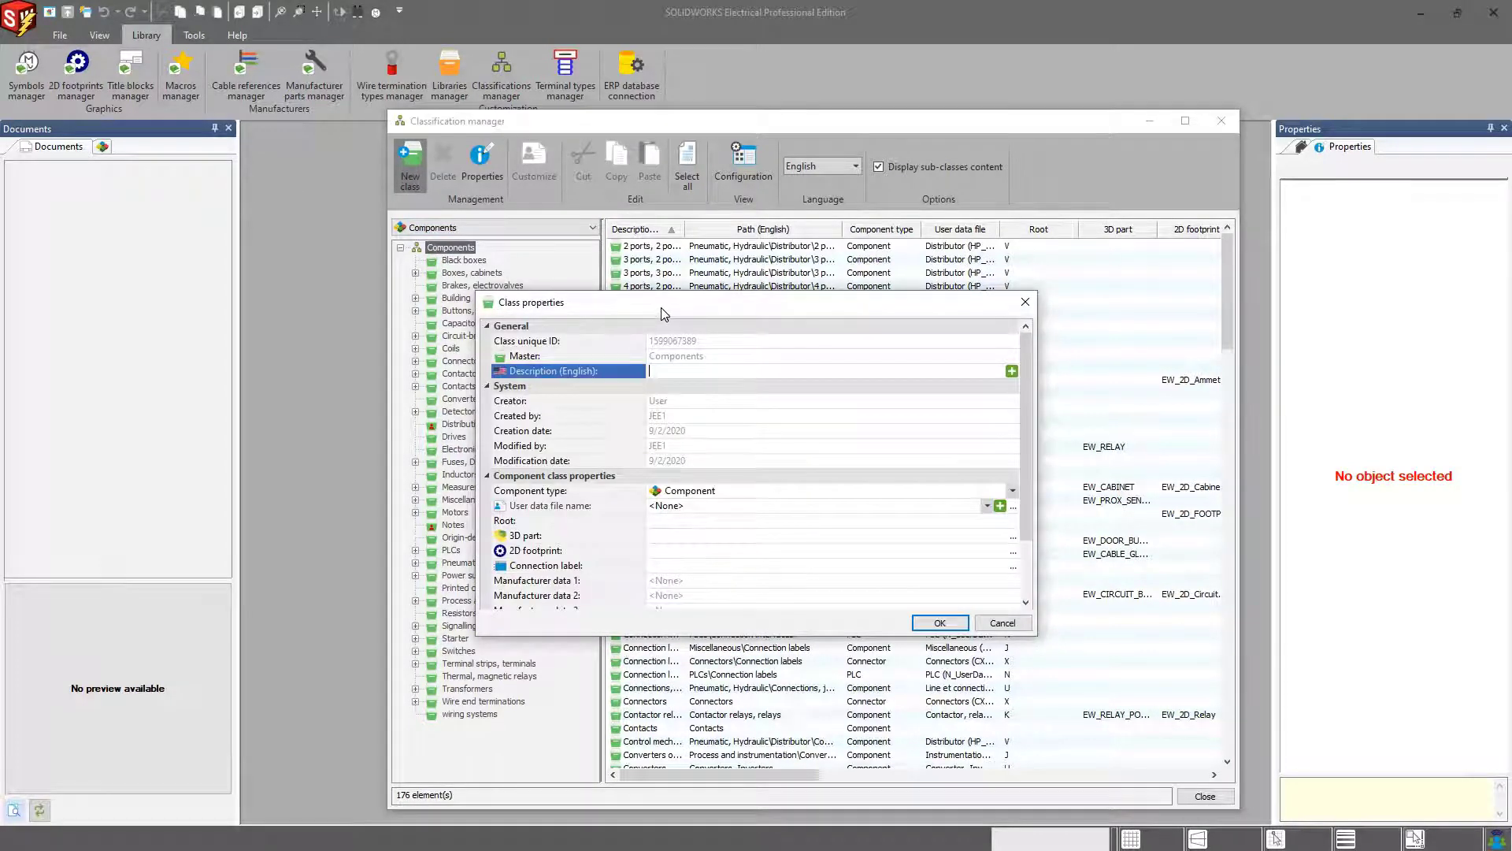
{"action": "left_click_drag", "start_coordinate": [660, 307], "coordinate": [693, 255]}
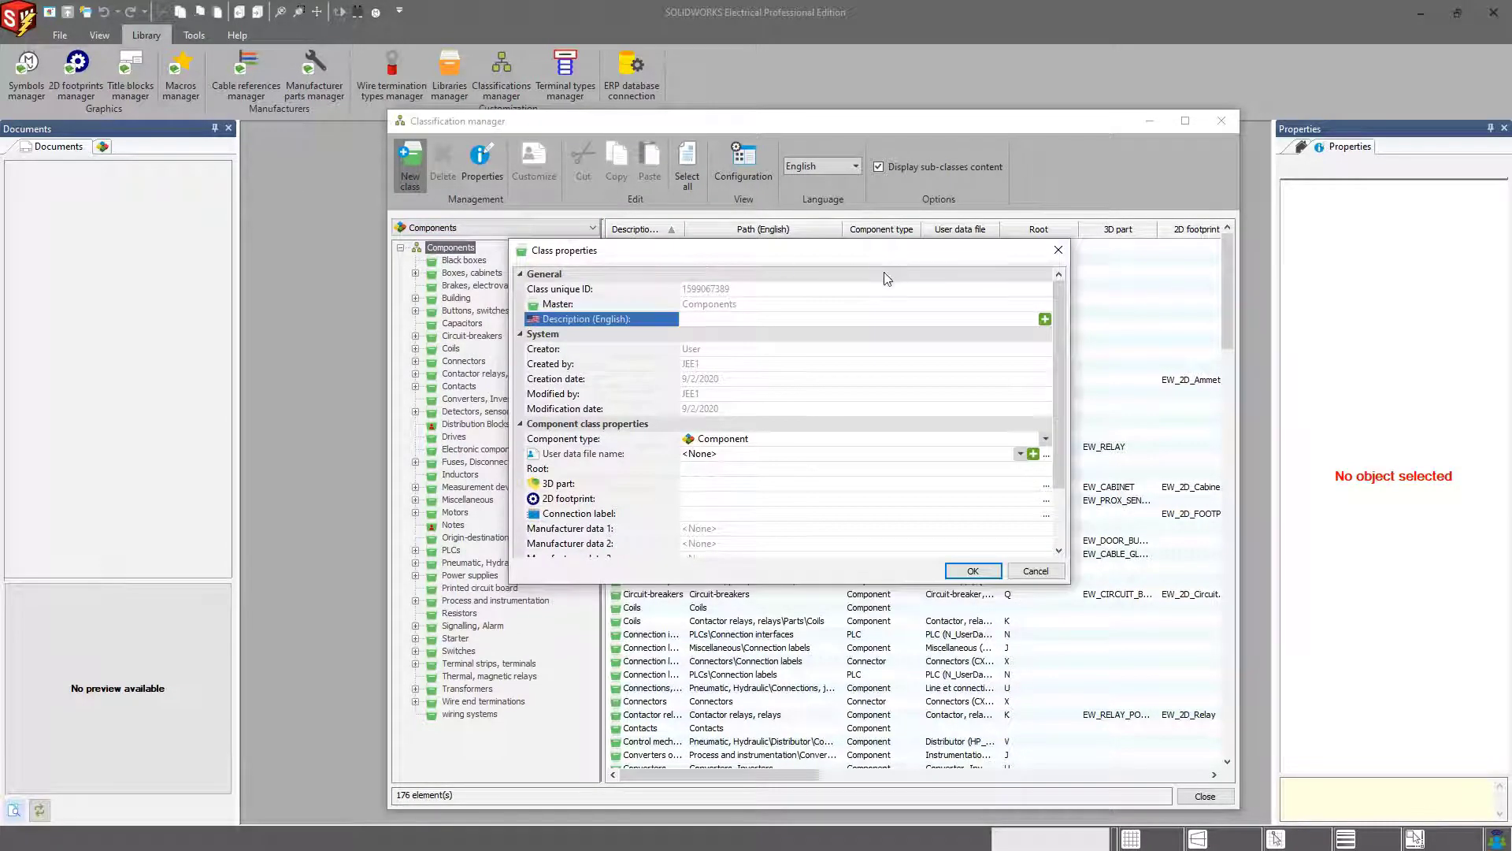
{"action": "scroll", "coordinate": [1057, 348], "scroll_direction": "down", "scroll_amount": 2}
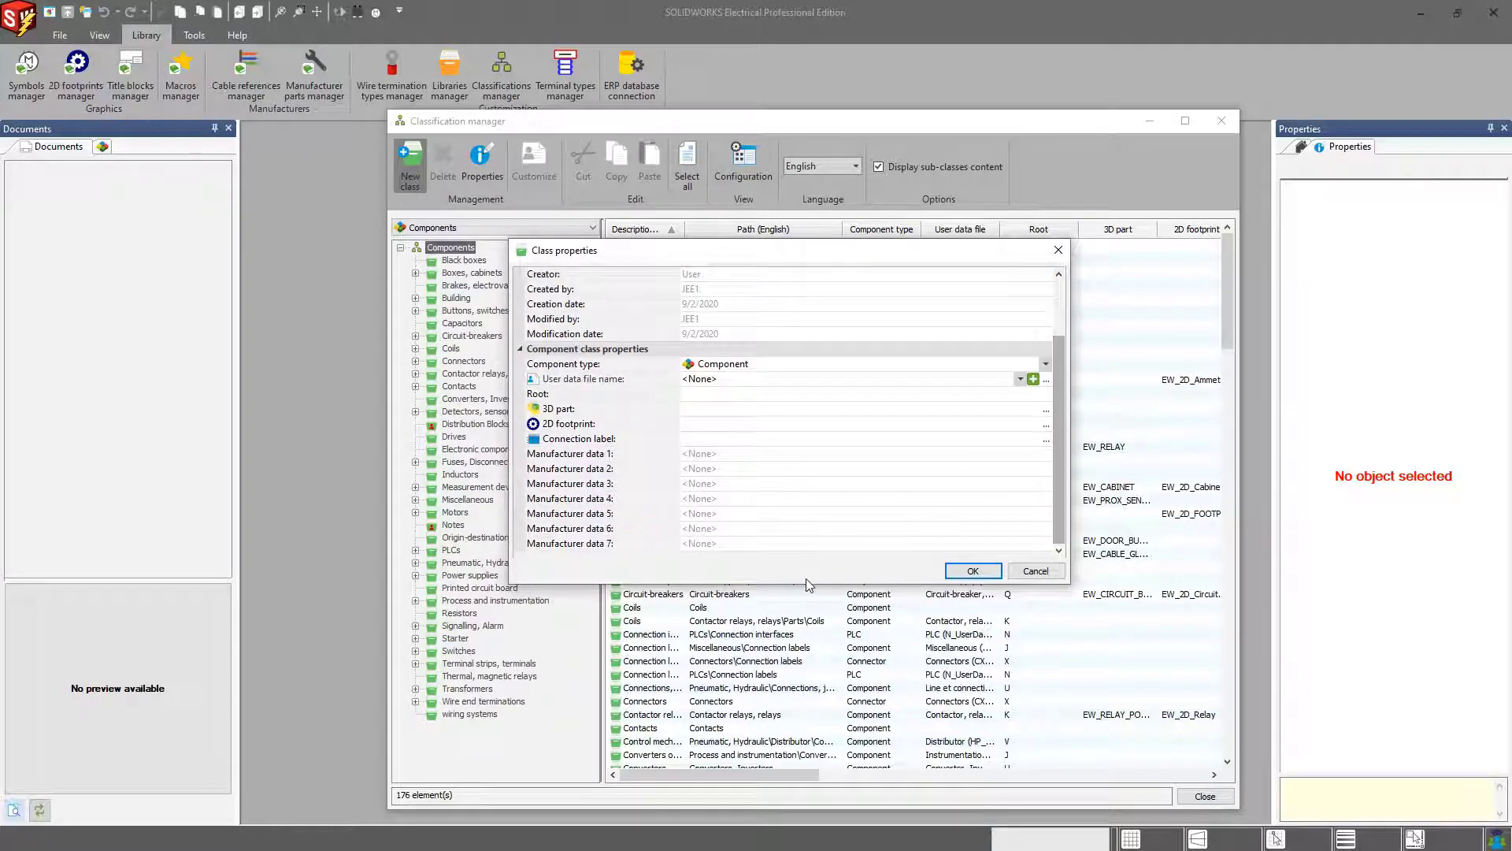
{"action": "left_click_drag", "start_coordinate": [808, 585], "coordinate": [820, 671]}
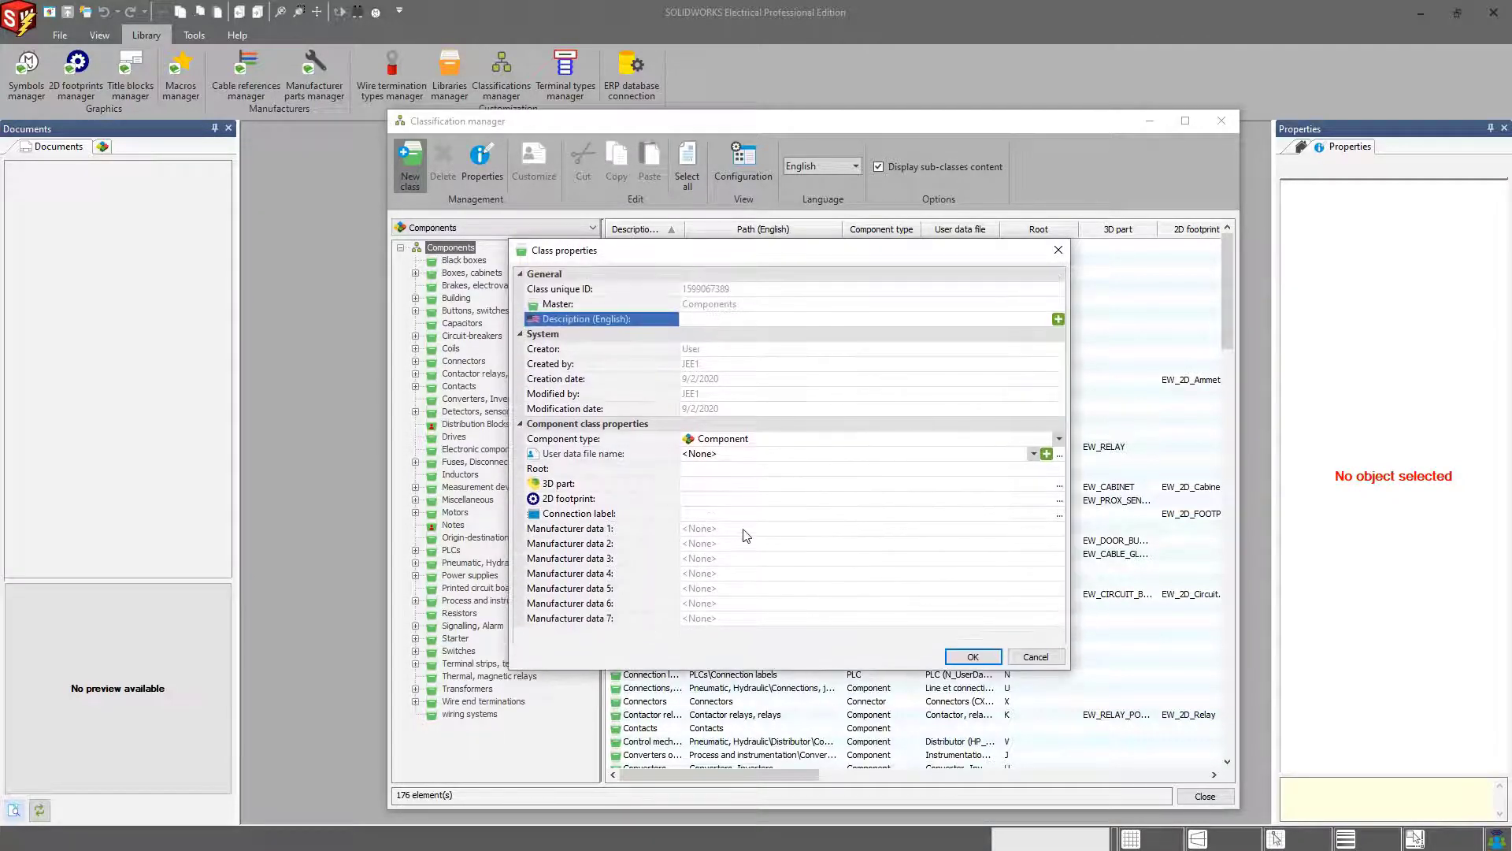
{"action": "left_click", "coordinate": [747, 535]}
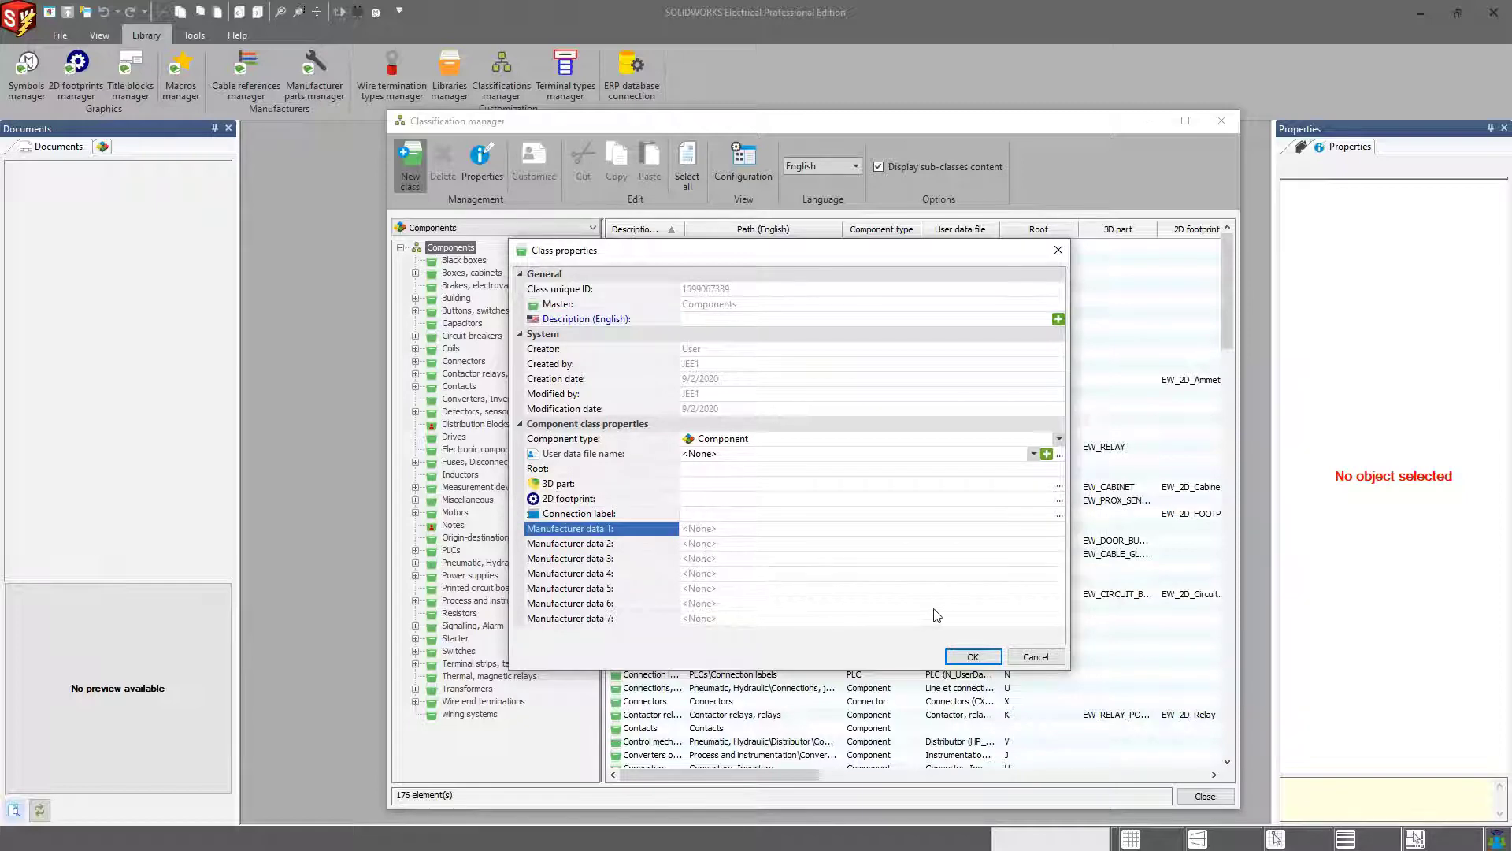
{"action": "left_click", "coordinate": [1024, 656]}
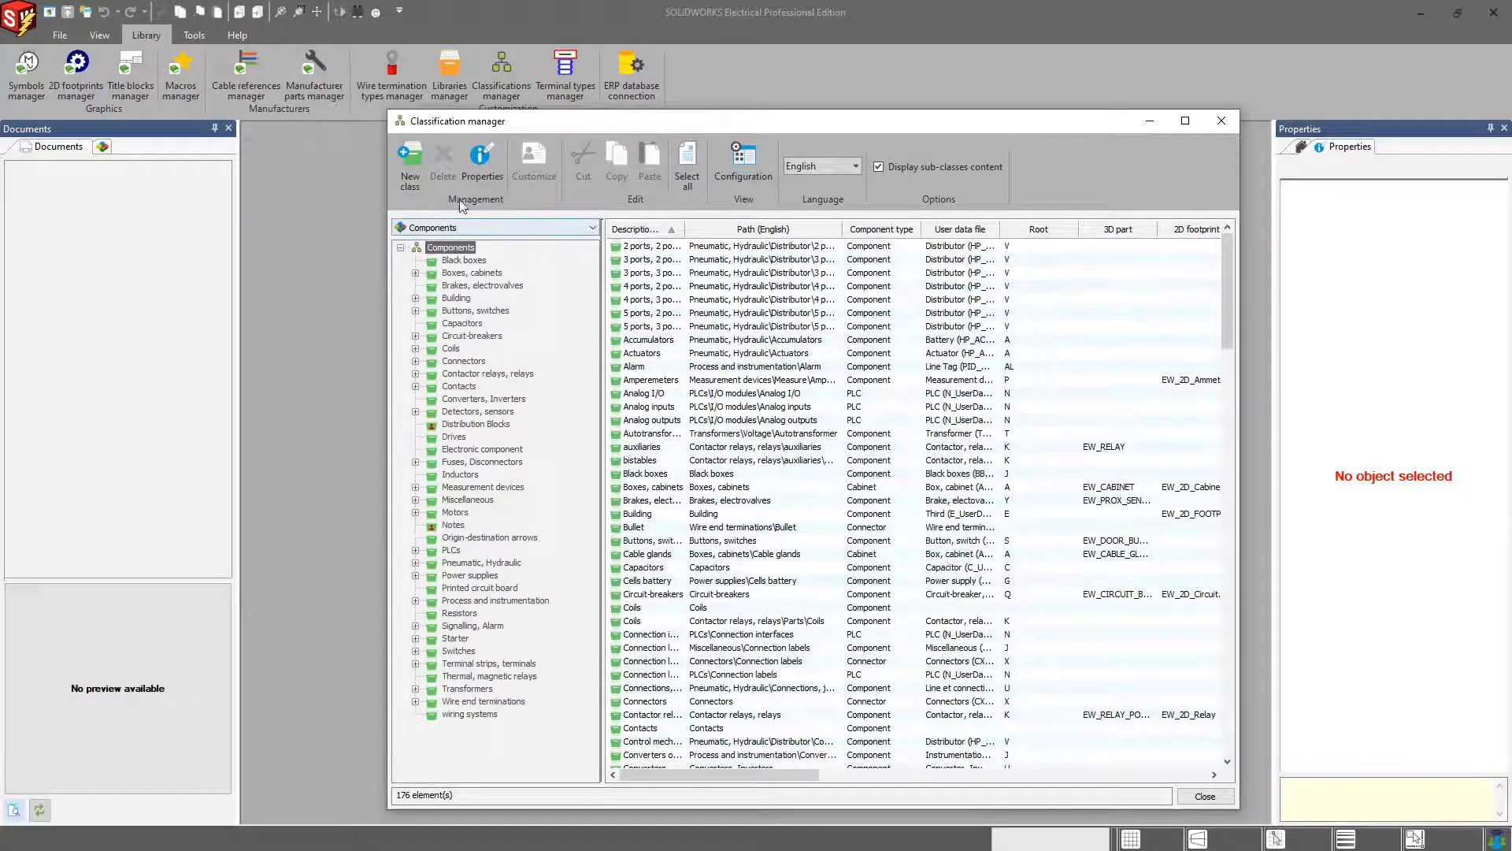
{"action": "left_click", "coordinate": [482, 164]}
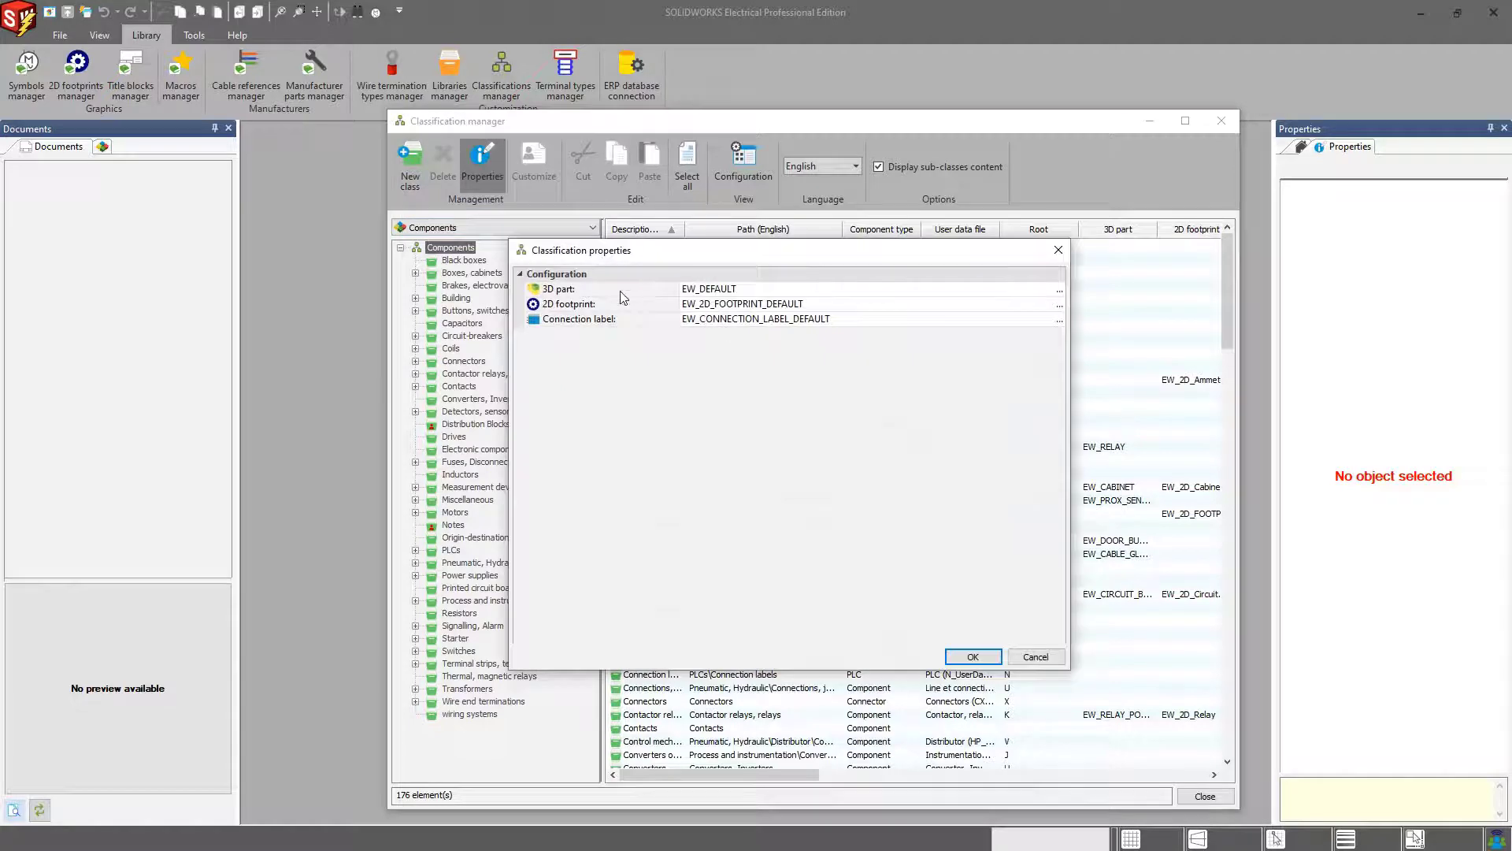
{"action": "left_click", "coordinate": [1057, 250]}
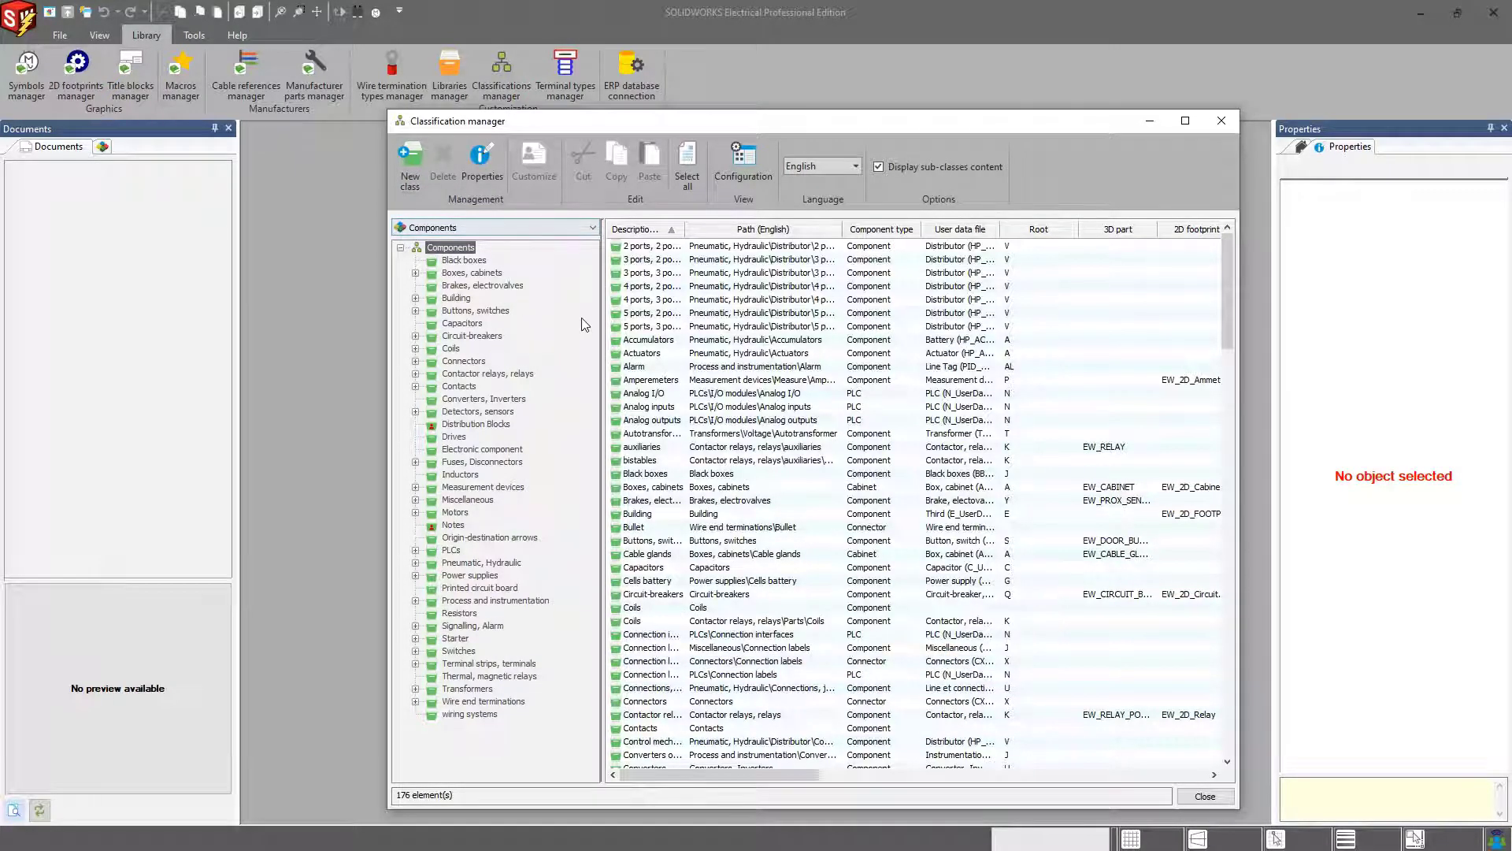
- Edit the Root value in the Connectors class properties, then close the Classification manager
{"action": "left_click", "coordinate": [471, 362]}
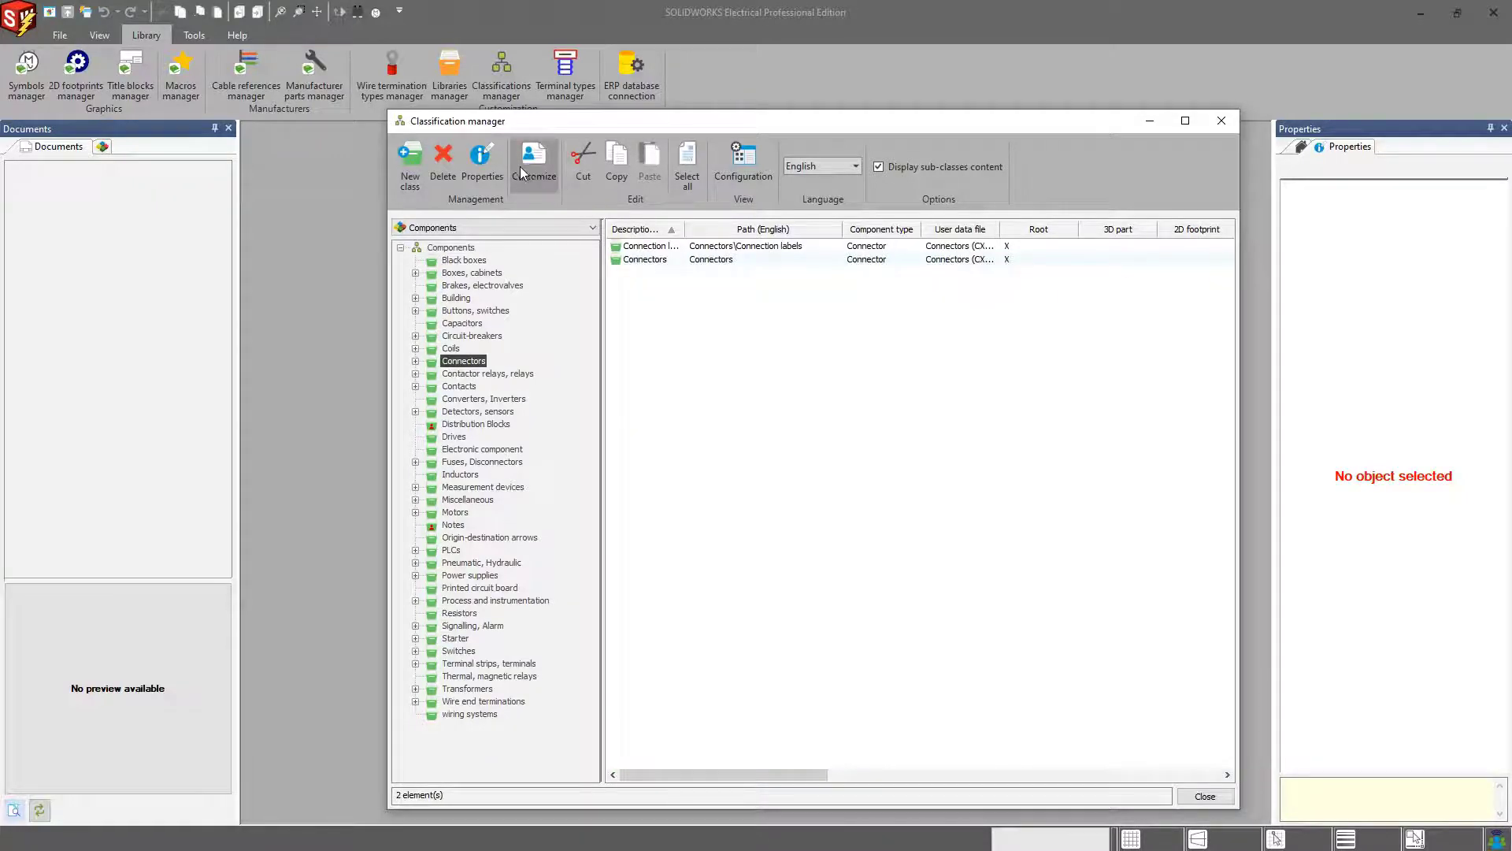
{"action": "left_click", "coordinate": [484, 165]}
{"action": "left_click", "coordinate": [712, 470]}
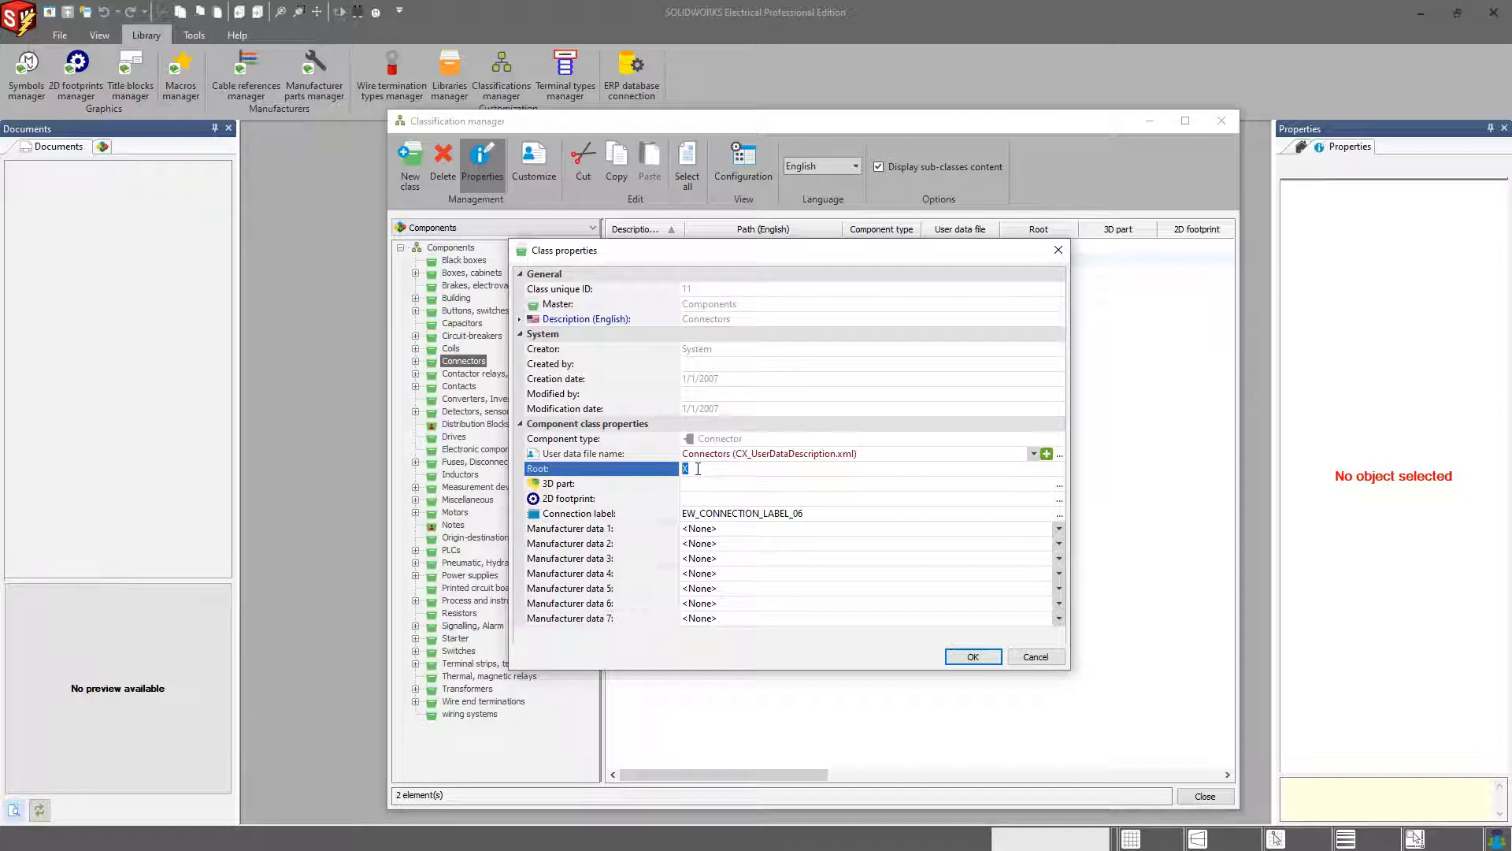
{"action": "type", "text": "CN"}
{"action": "key", "text": "BackSpace"}
{"action": "key", "text": "BackSpace"}
{"action": "type", "text": "P"}
{"action": "left_click", "coordinate": [1025, 657]}
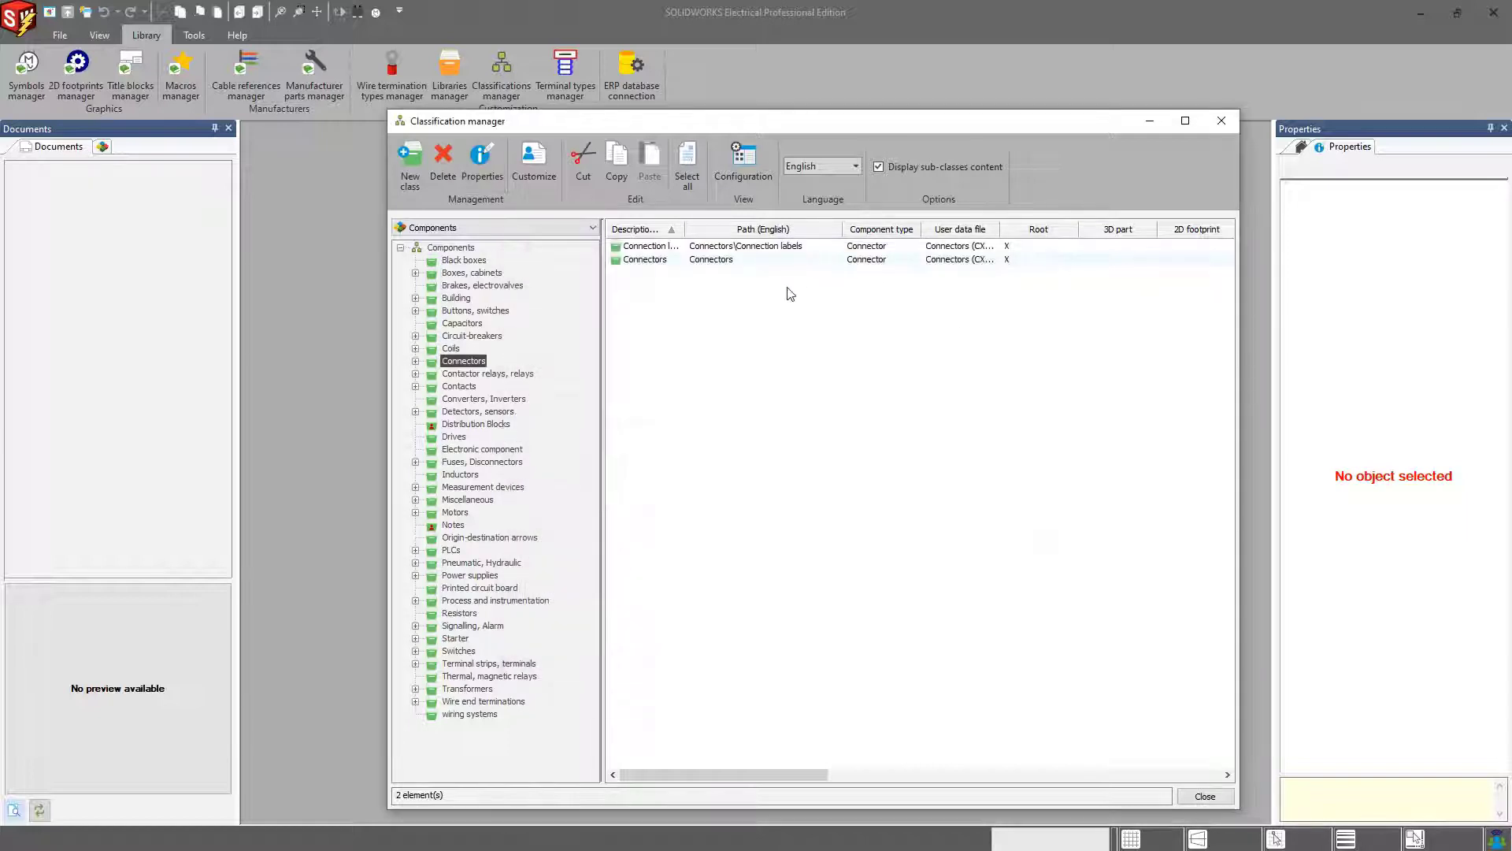
{"action": "left_click", "coordinate": [1221, 120]}
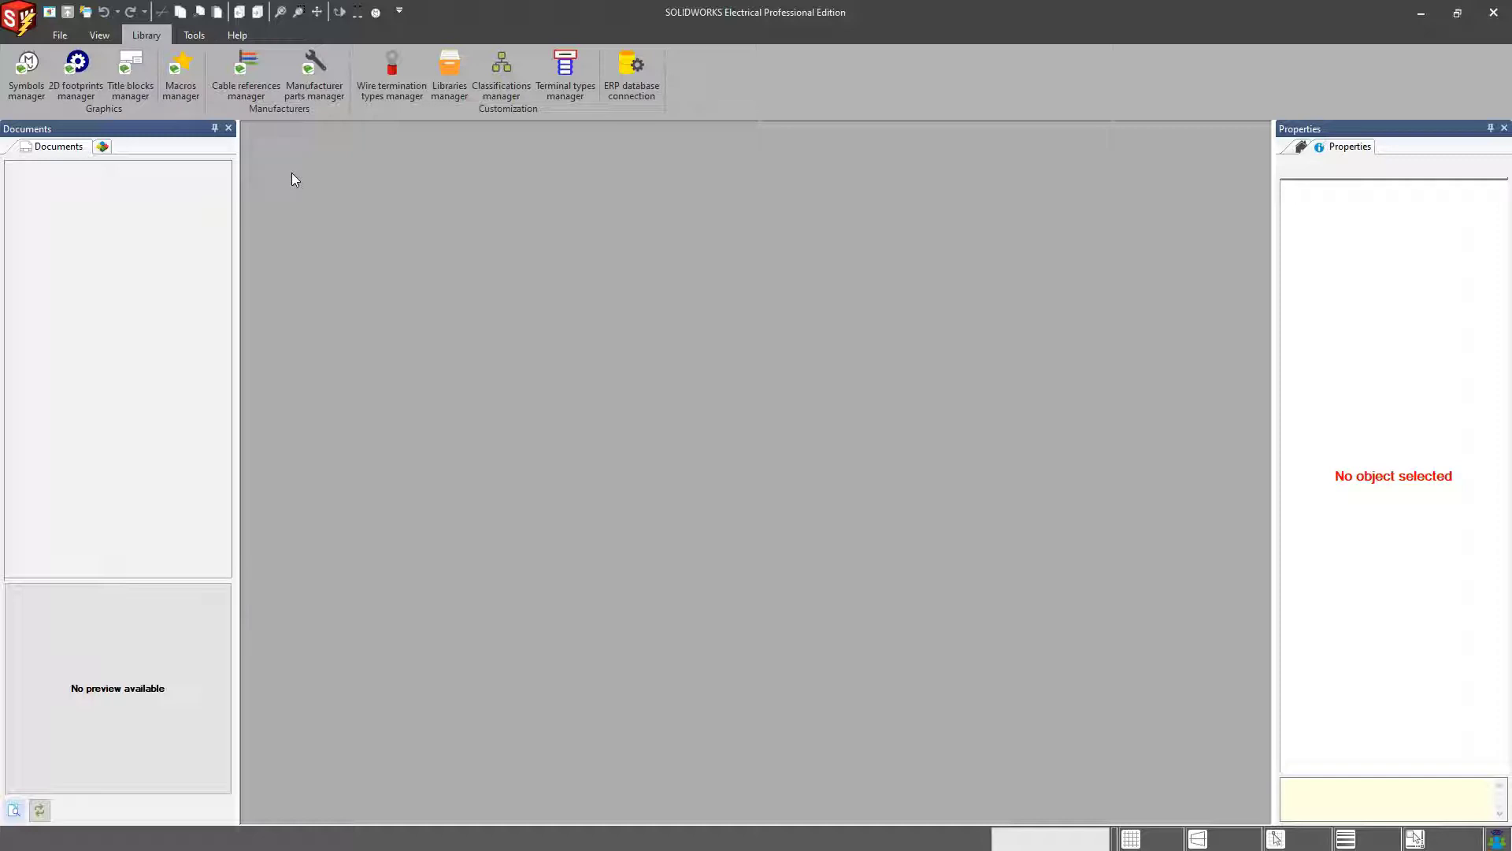
{"action": "left_click", "coordinate": [449, 87]}
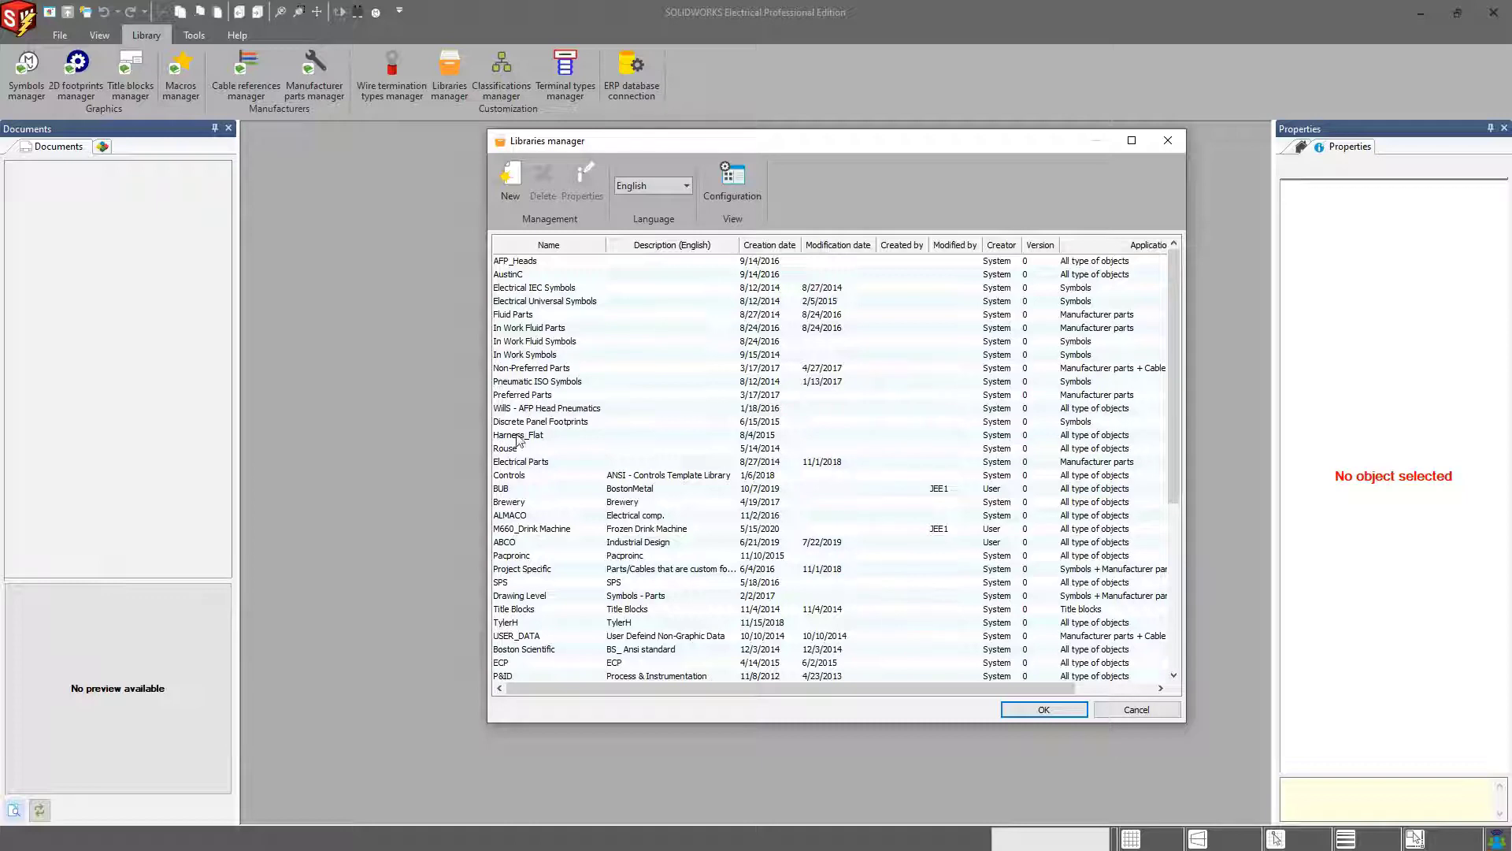
{"action": "left_click", "coordinate": [517, 504]}
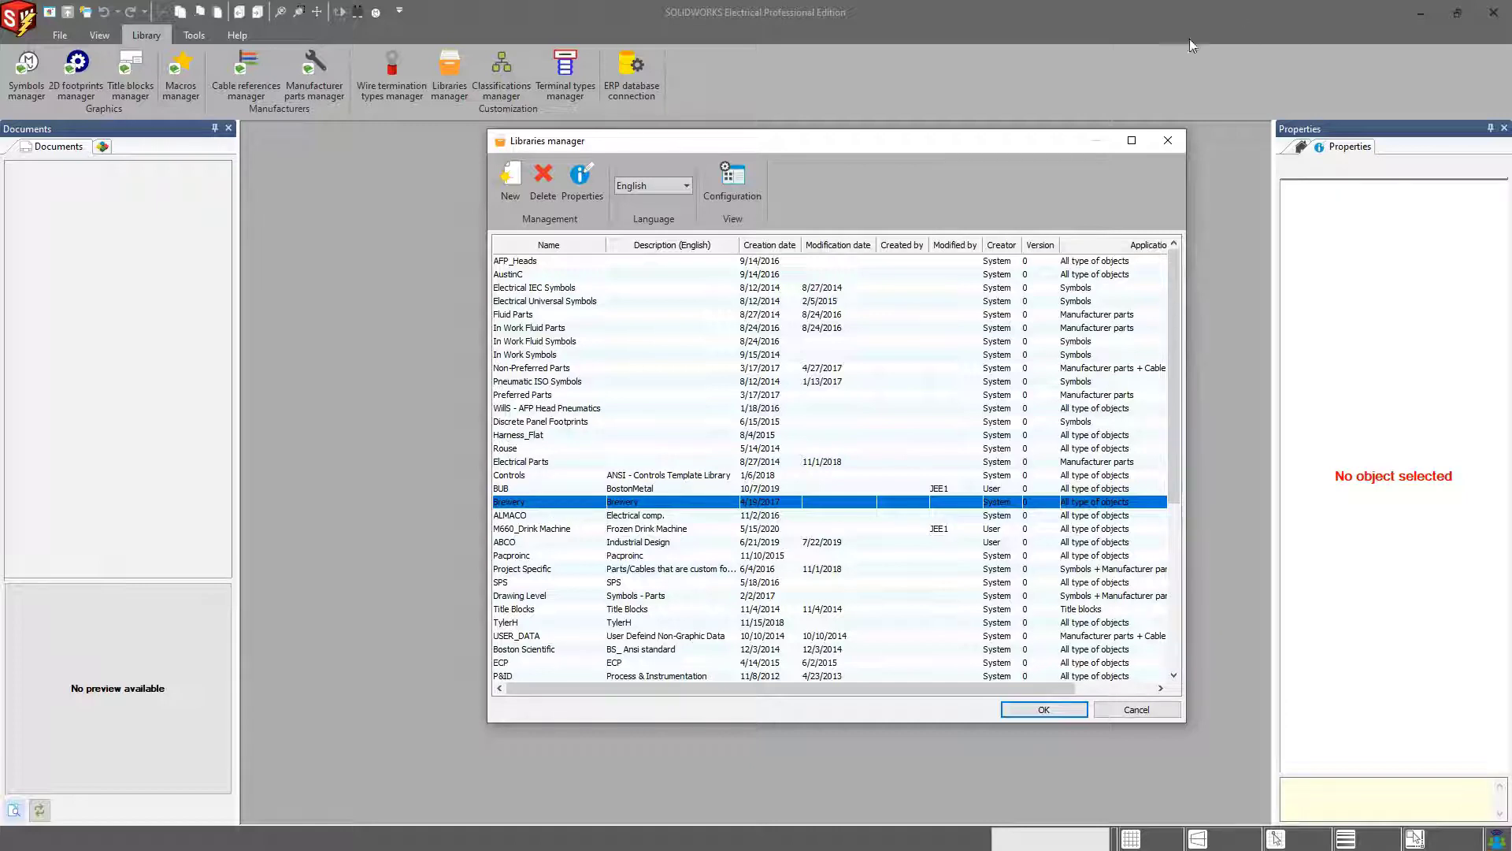
{"action": "left_click", "coordinate": [1168, 140]}
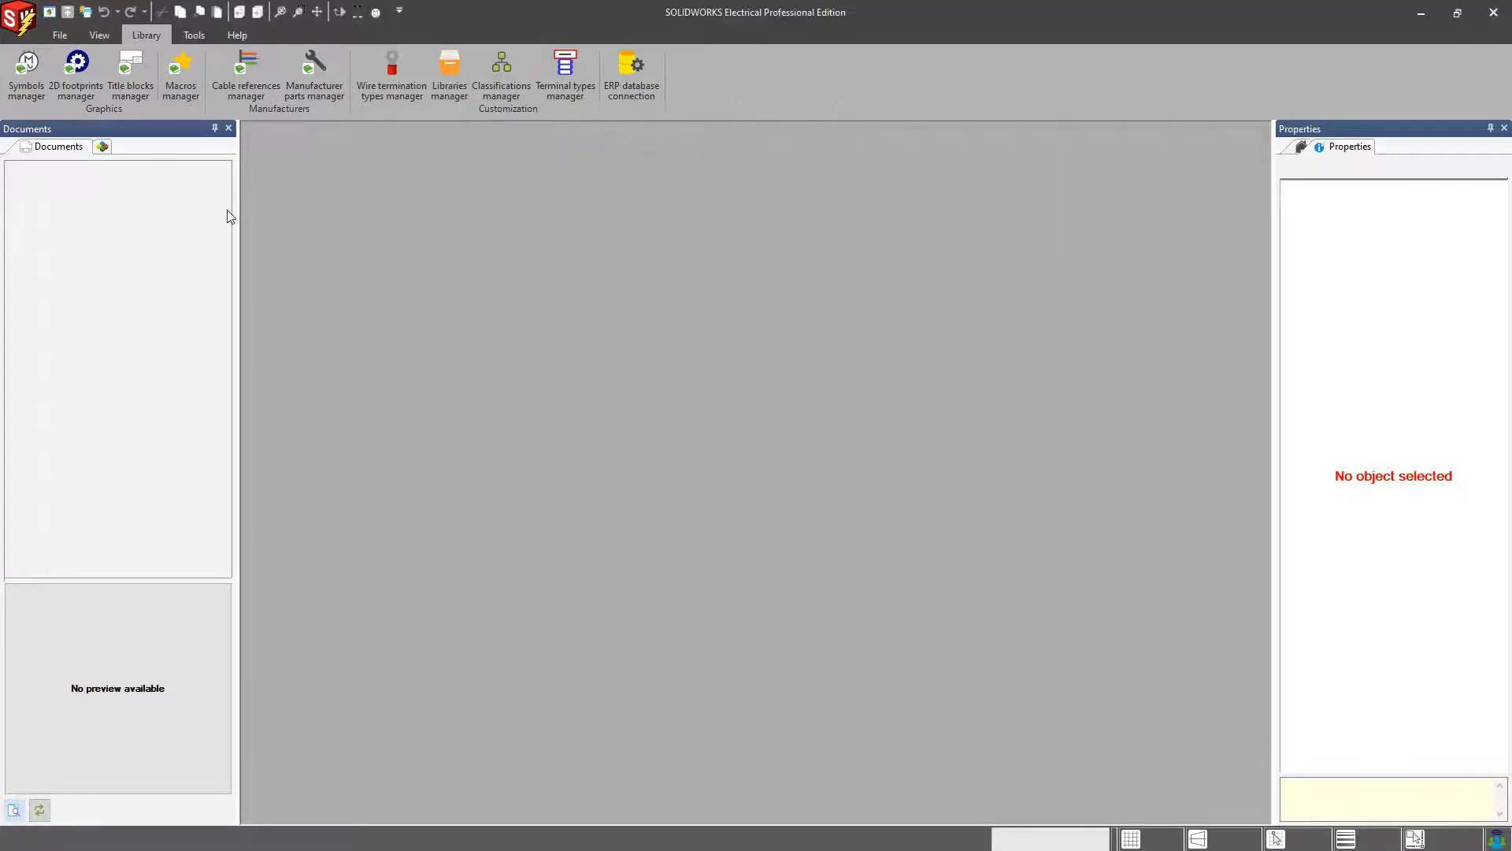
{"action": "left_click", "coordinate": [30, 77]}
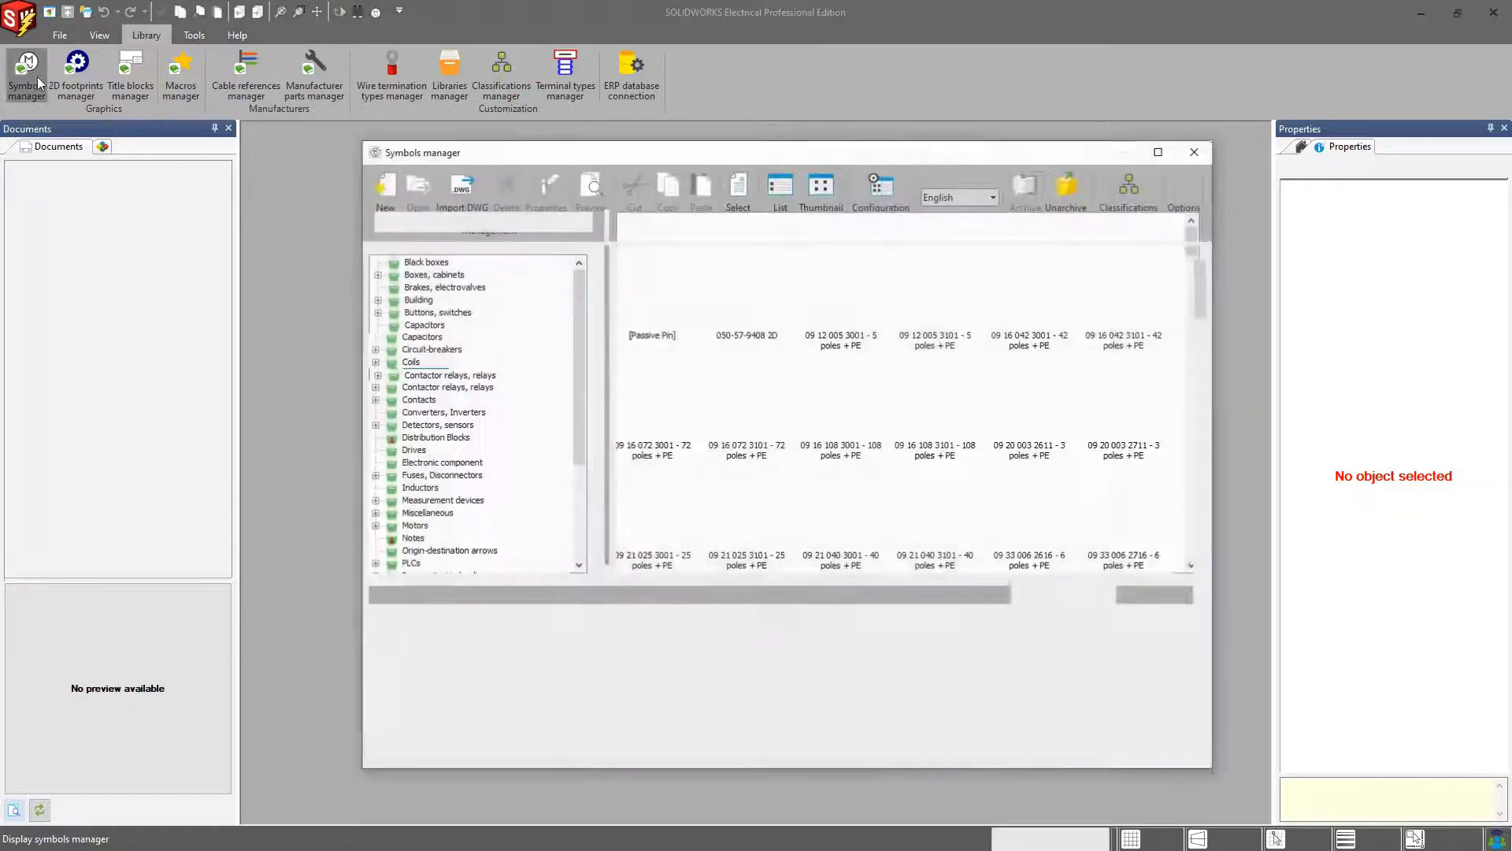
{"action": "left_click", "coordinate": [733, 387]}
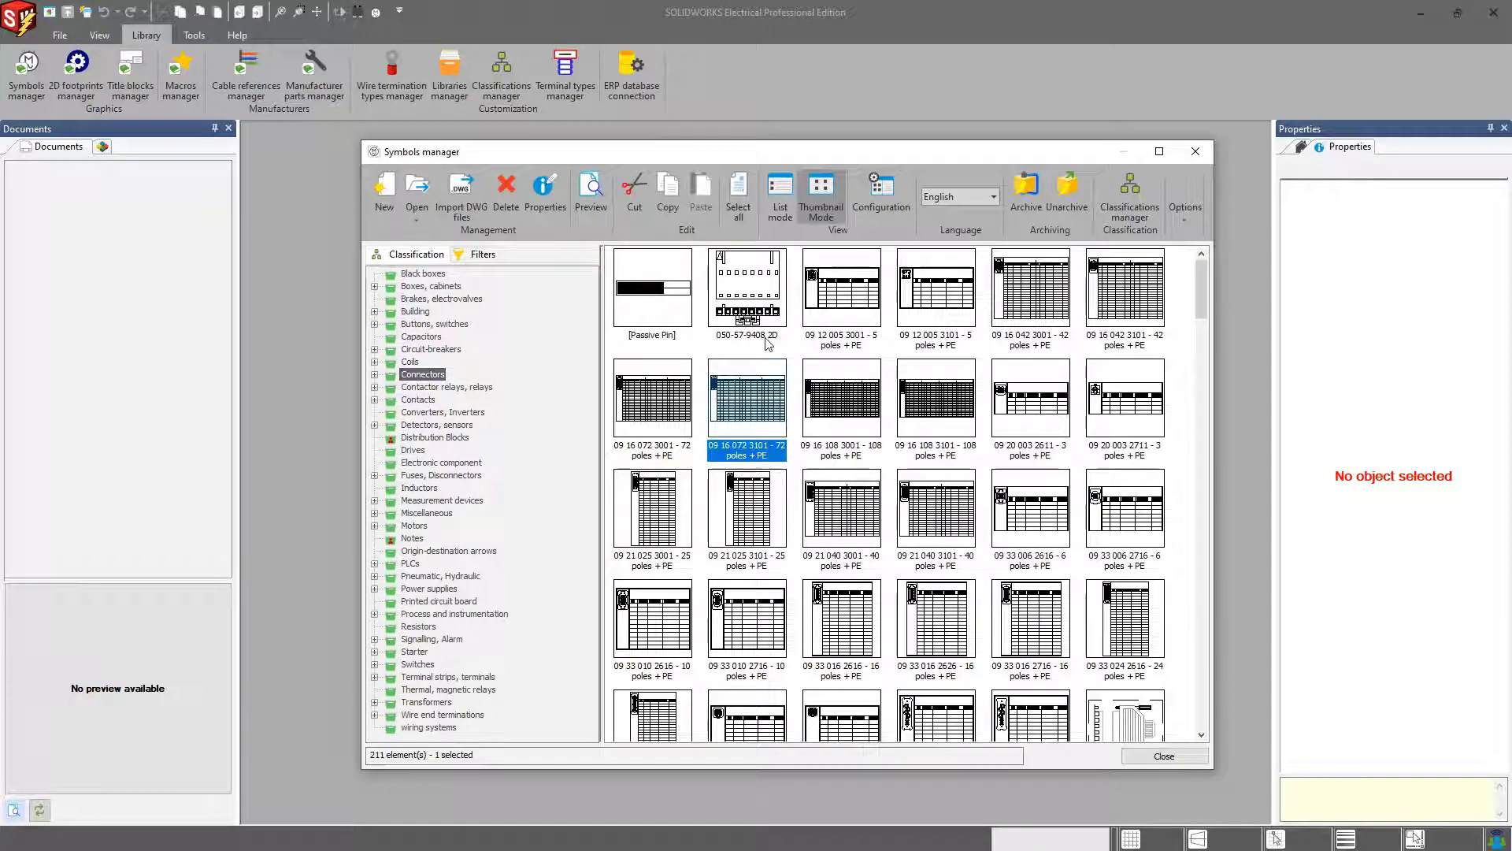
{"action": "left_click", "coordinate": [1035, 197]}
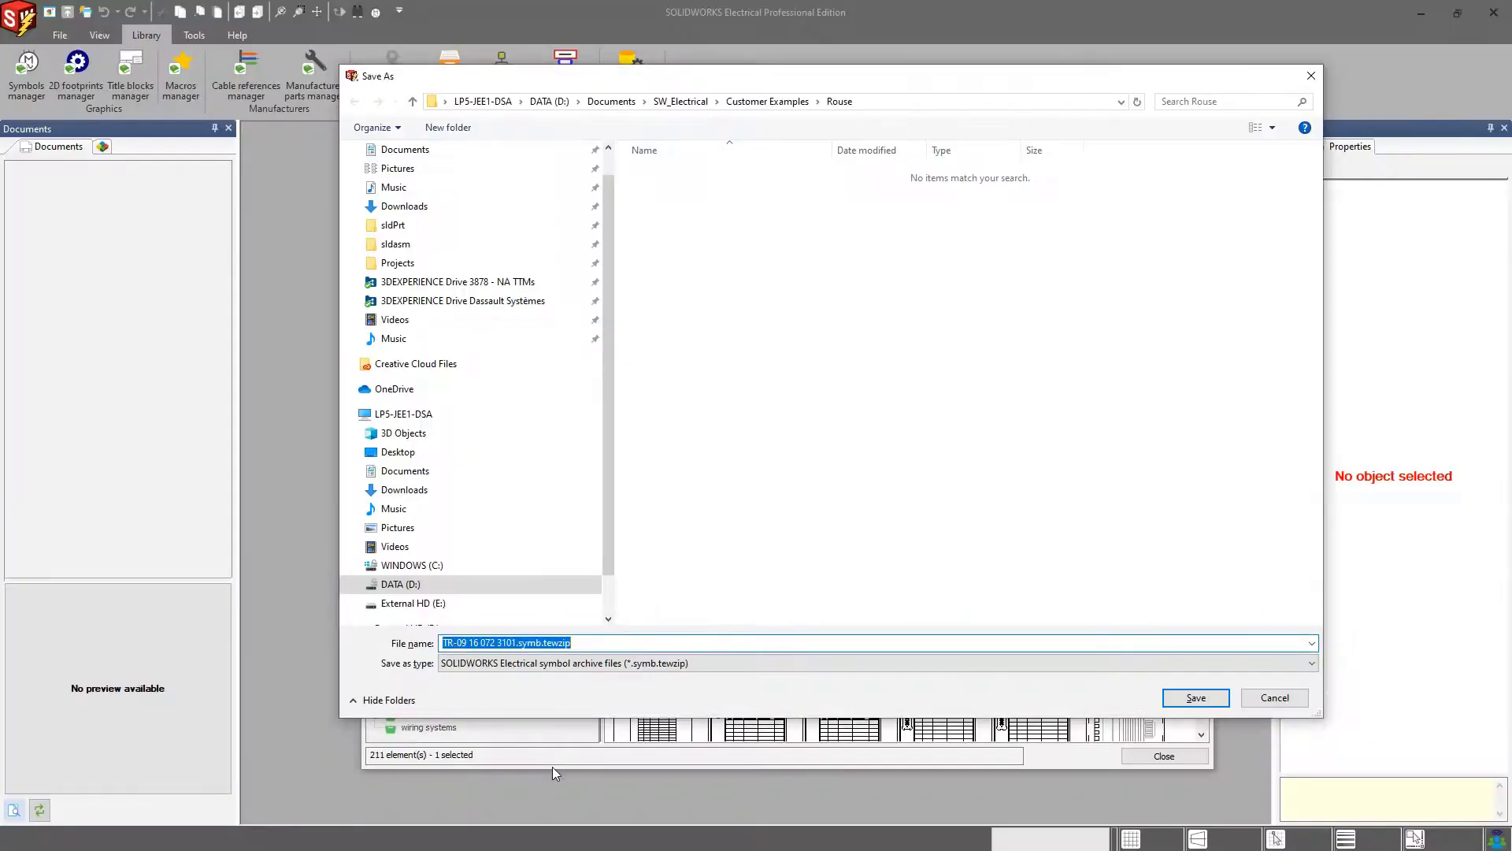
{"action": "left_click", "coordinate": [1310, 75]}
{"action": "left_click", "coordinate": [1195, 152]}
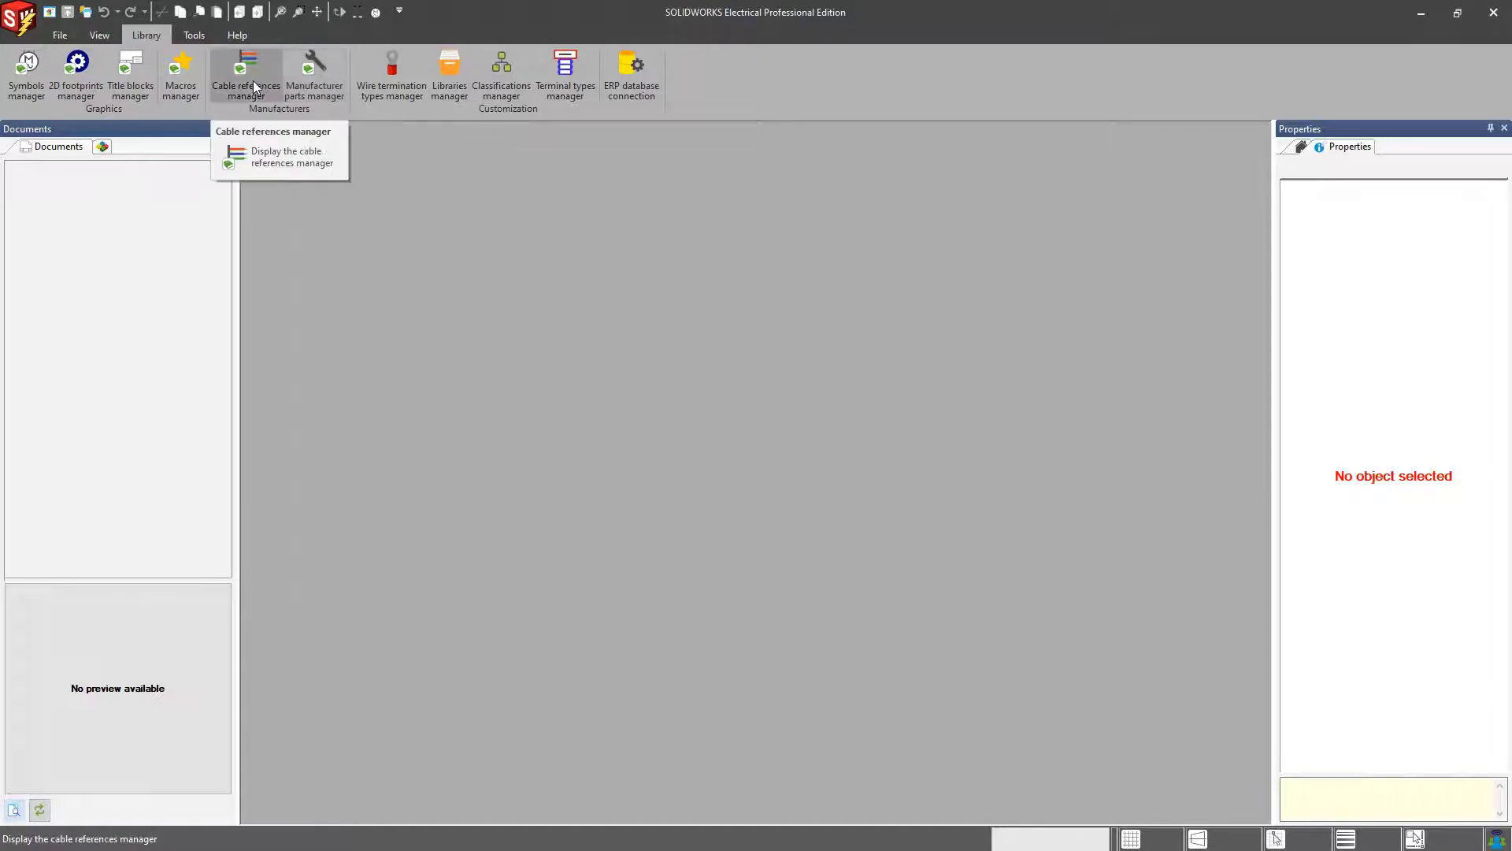
{"action": "left_click", "coordinate": [314, 77]}
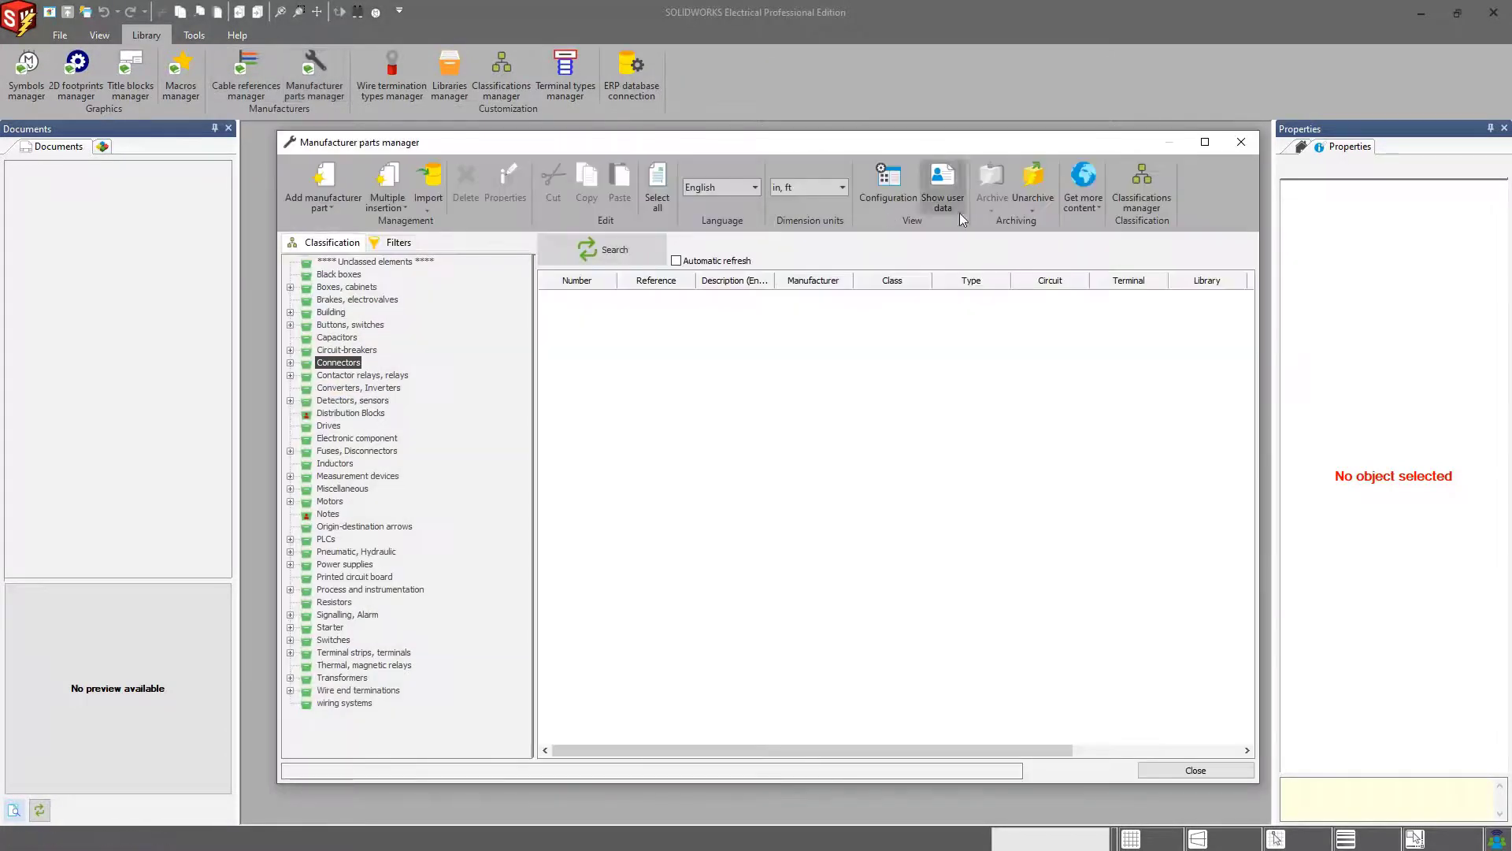
{"action": "left_click", "coordinate": [603, 250]}
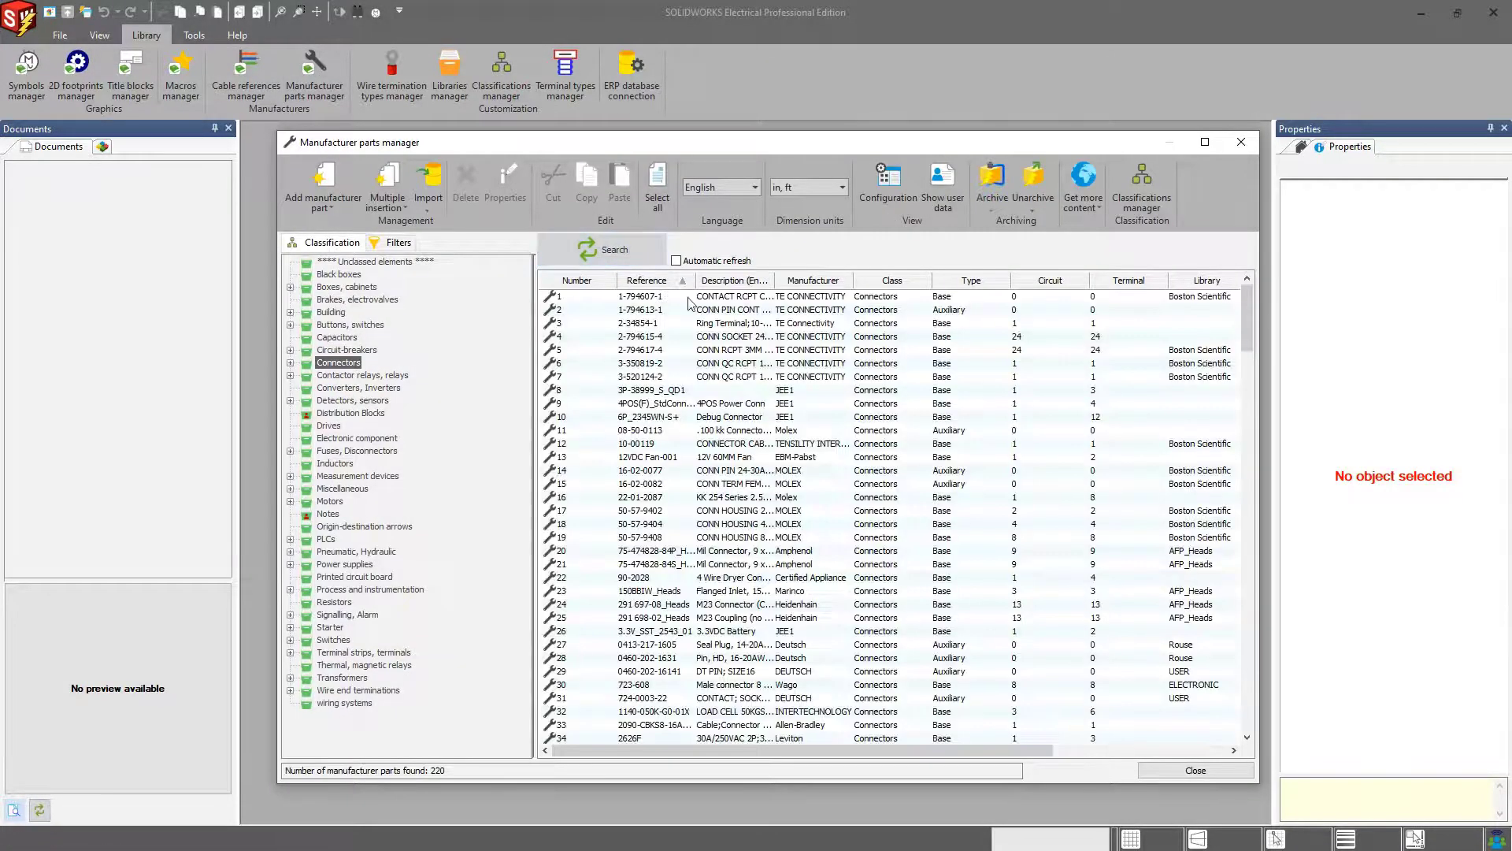
{"action": "left_click", "coordinate": [989, 195]}
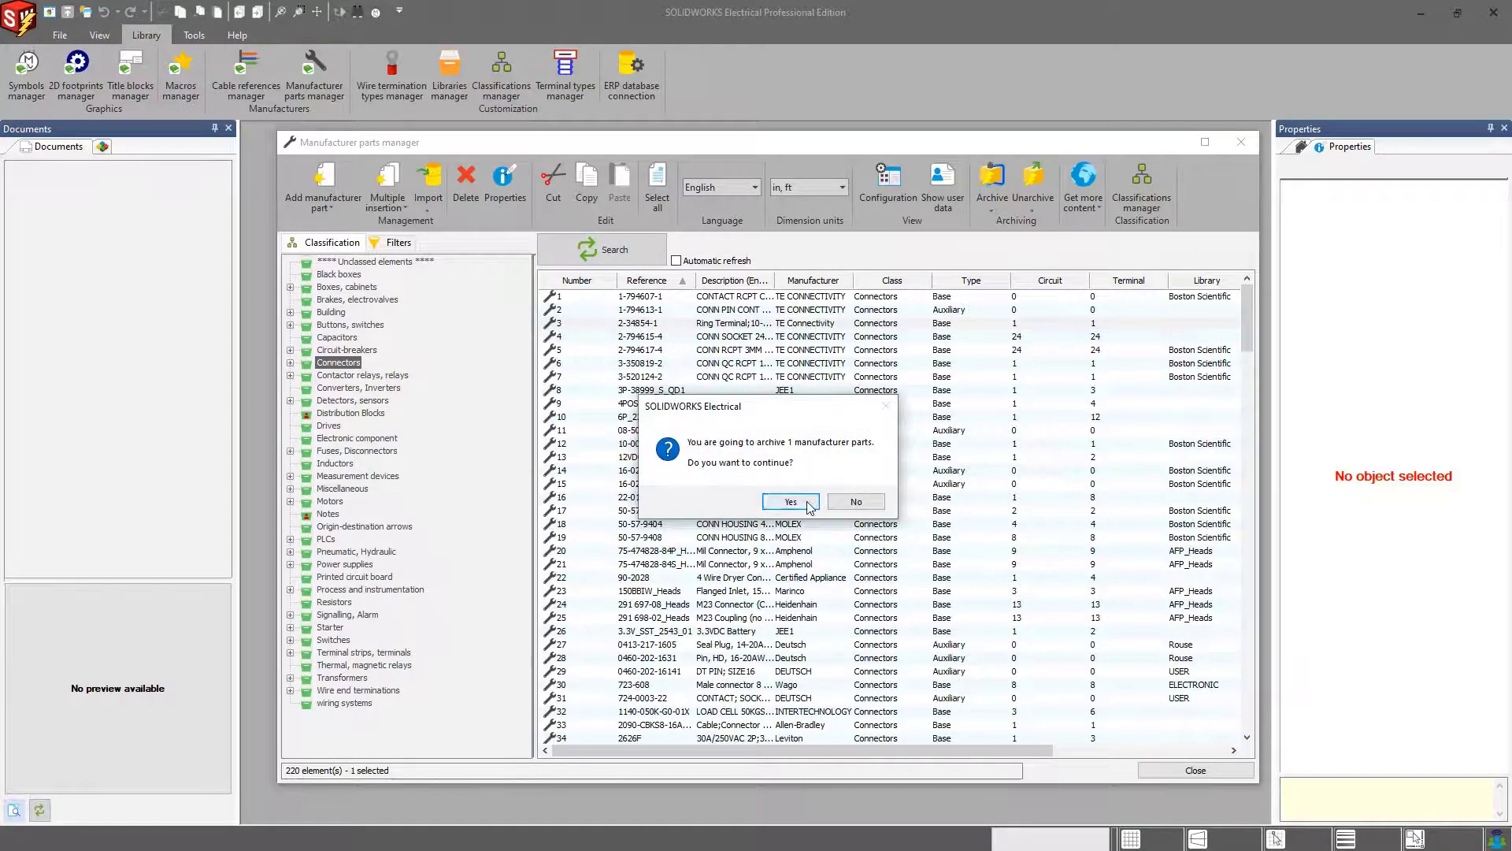
{"action": "left_click", "coordinate": [820, 511]}
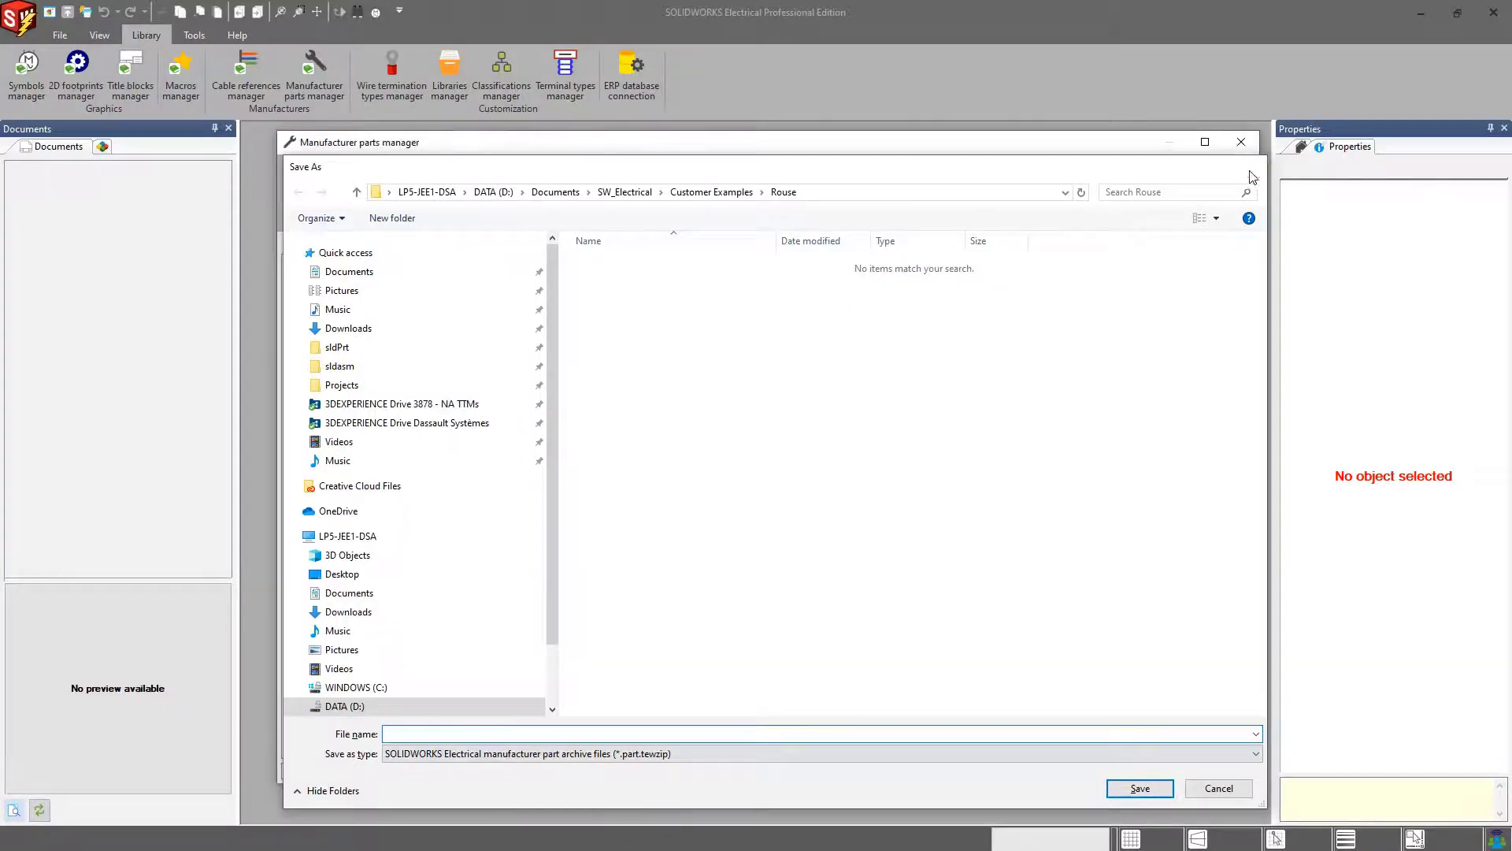
{"action": "left_click", "coordinate": [1250, 169]}
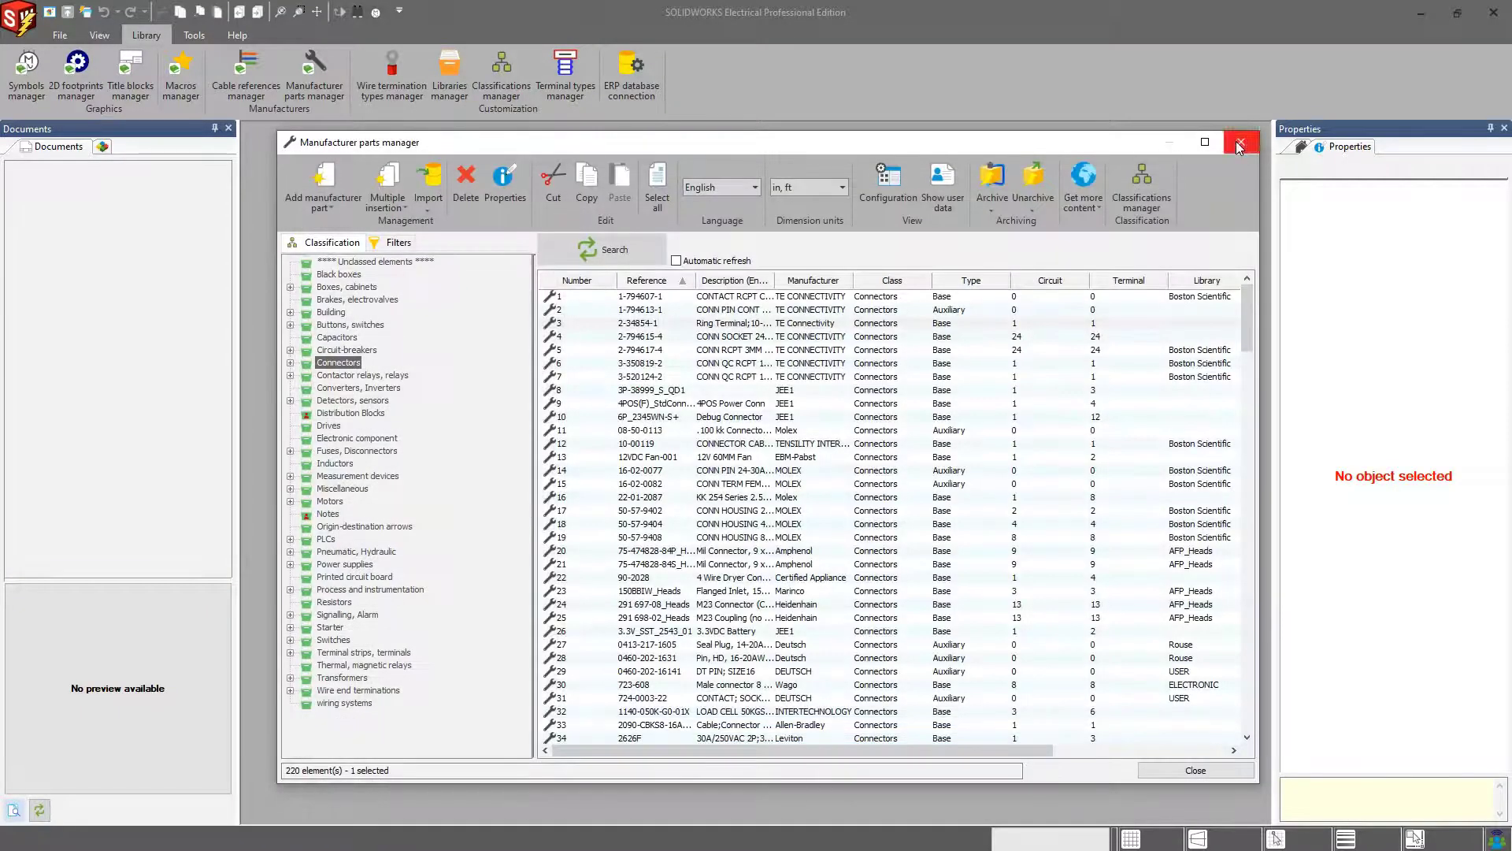
{"action": "left_click", "coordinate": [1240, 142]}
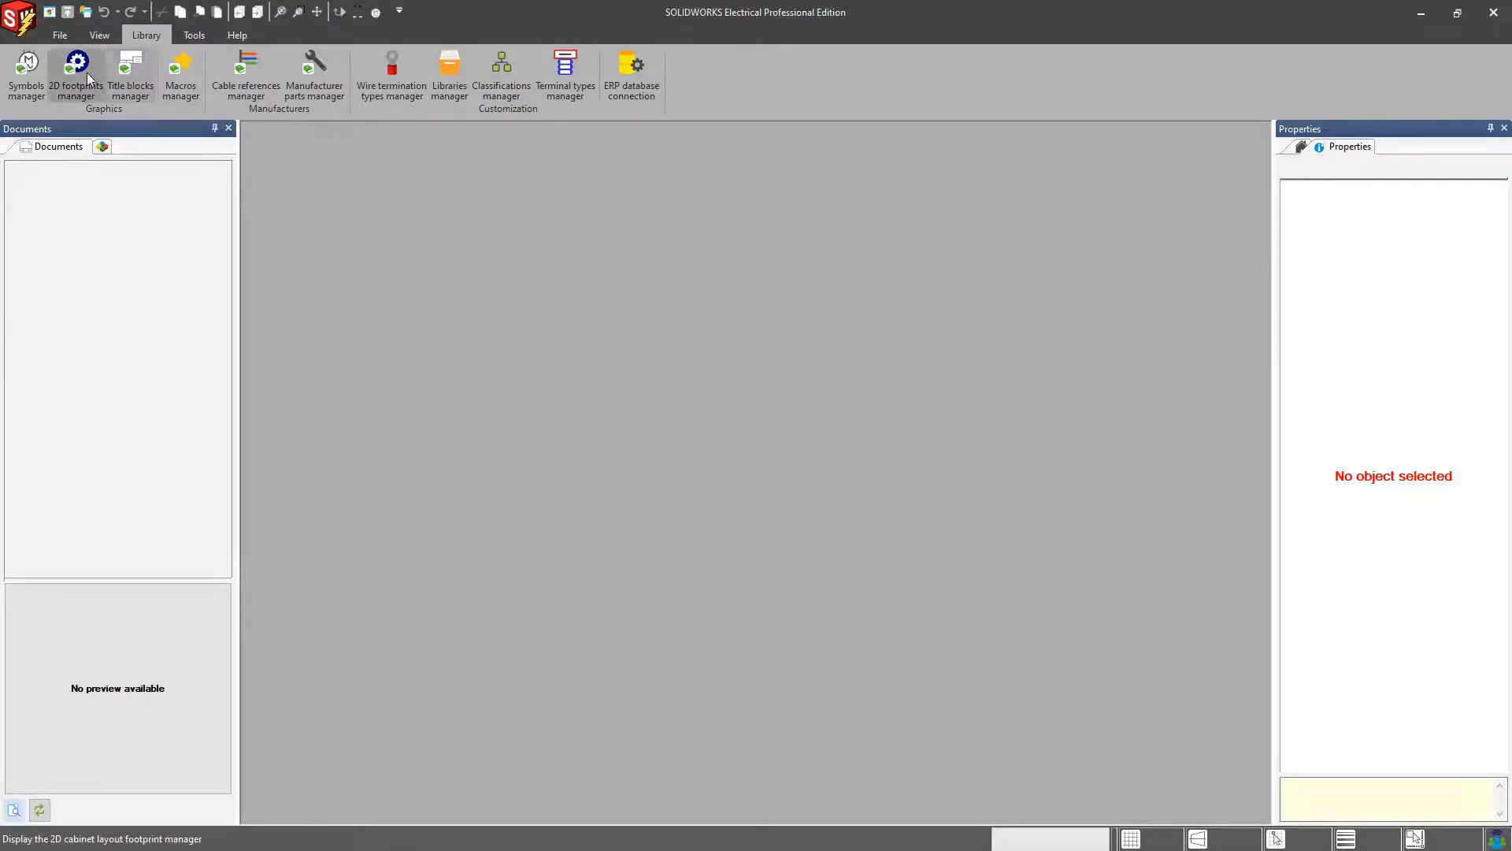